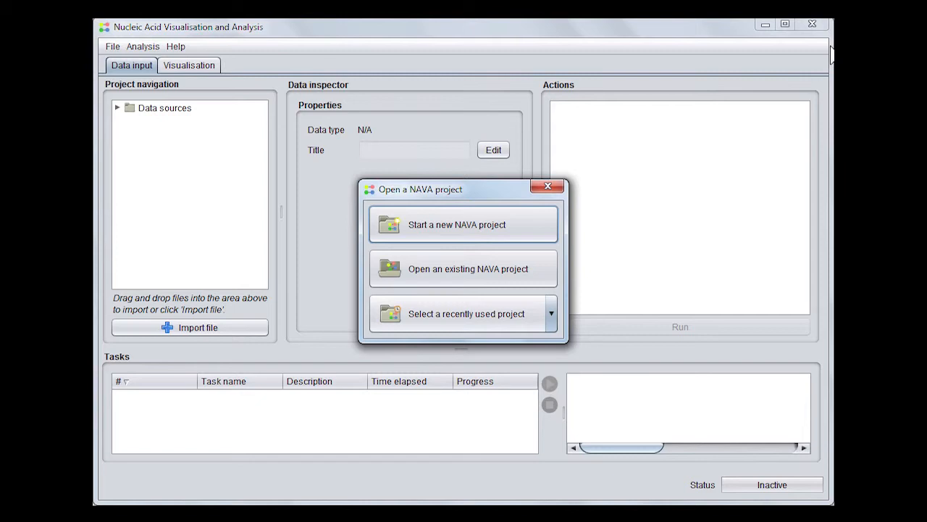
Start a new NAVA project, rename it ExampleProject, and create it
{"action": "left_click", "coordinate": [464, 225]}
{"action": "double_click", "coordinate": [475, 226]}
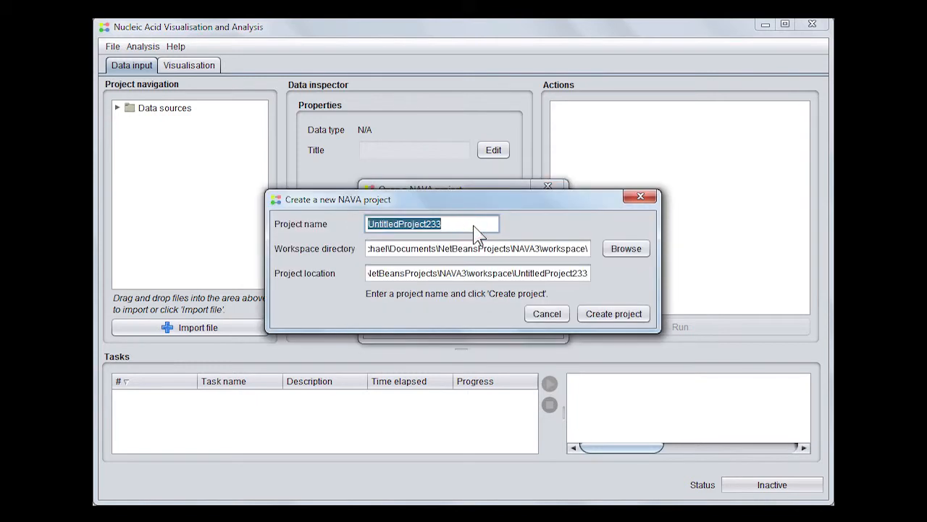
{"action": "type", "text": "Exam"}
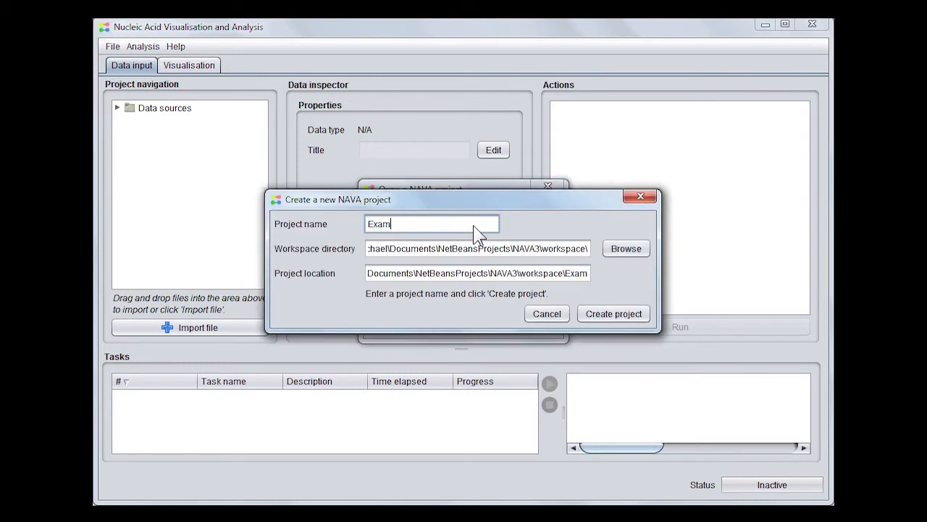
{"action": "type", "text": "pleProje"}
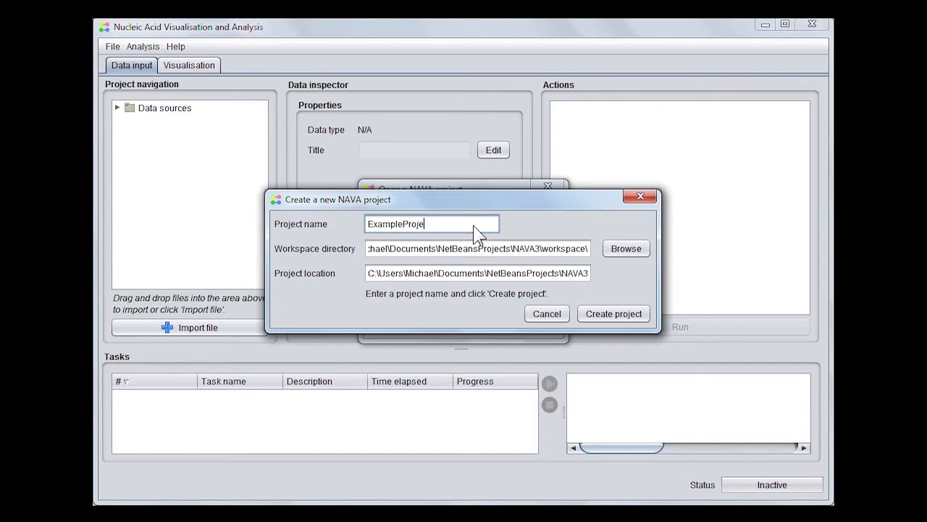
{"action": "type", "text": "ct"}
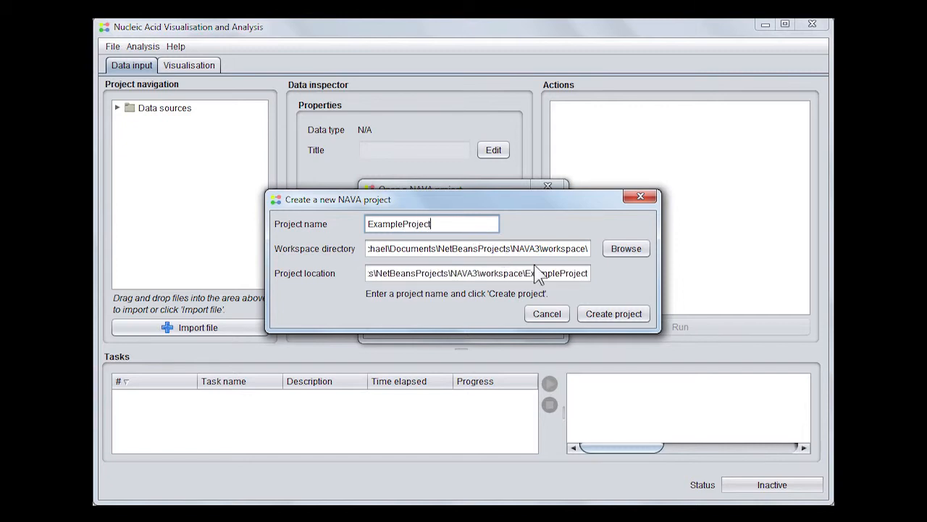
{"action": "left_click", "coordinate": [614, 314]}
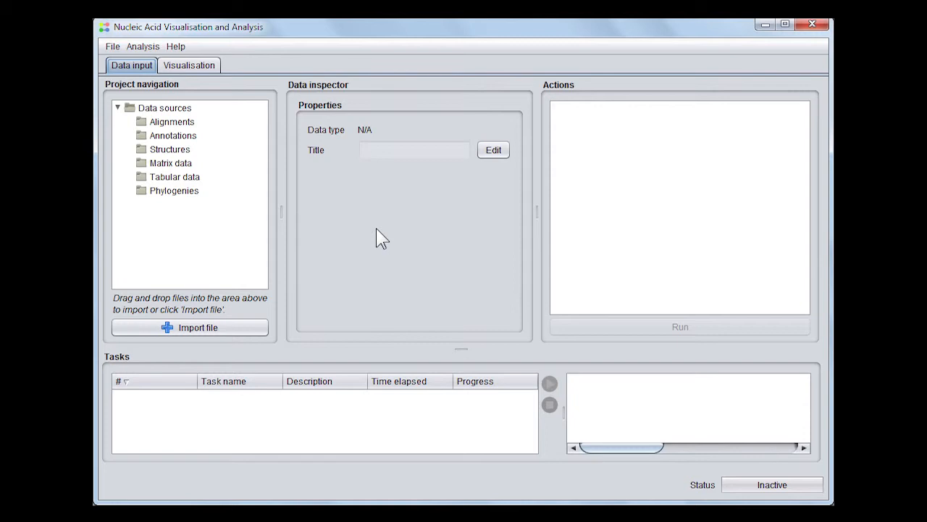
Bring the Data folder window forward and select NL4-3 SHAPE reactivities.csv
{"action": "left_click", "coordinate": [124, 478]}
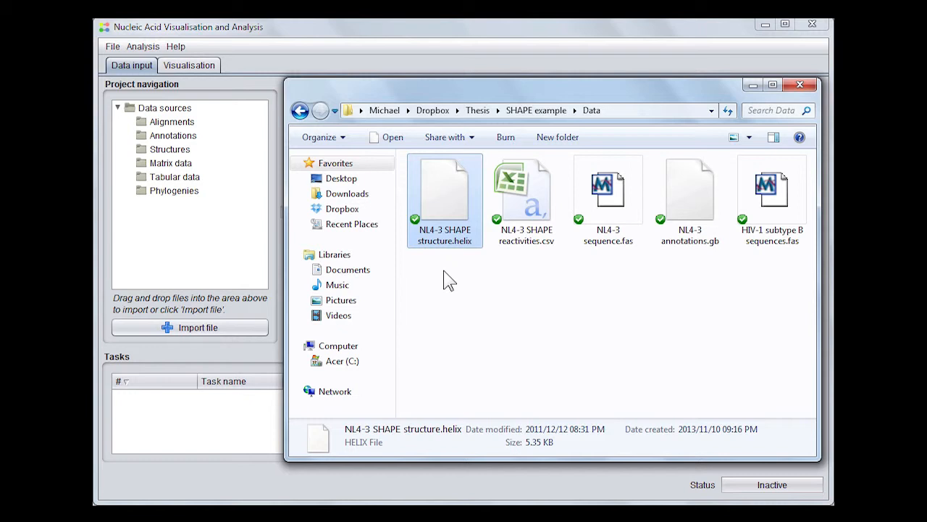
{"action": "left_click", "coordinate": [544, 223]}
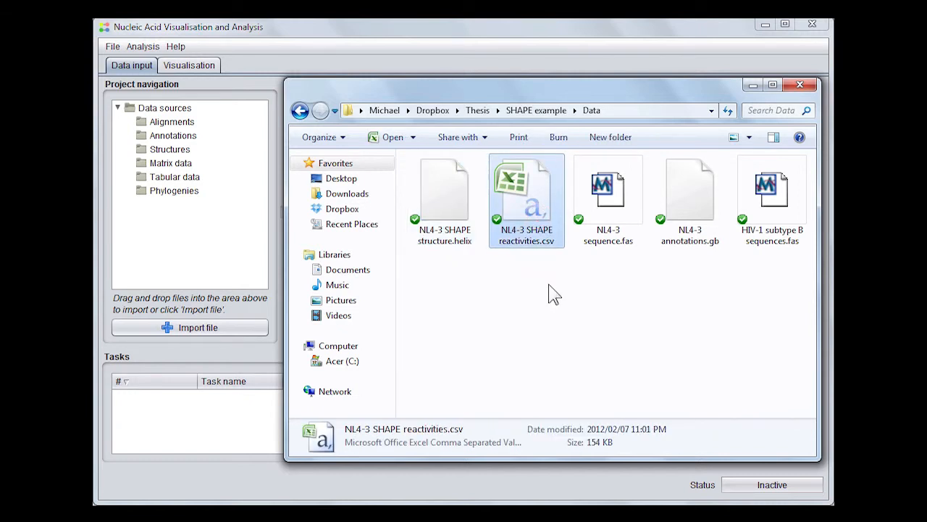
Review NL4-3 SHAPE reactivities.csv in Excel, minimize Excel, then select NL4-3 sequence.fas
{"action": "double_click", "coordinate": [543, 194]}
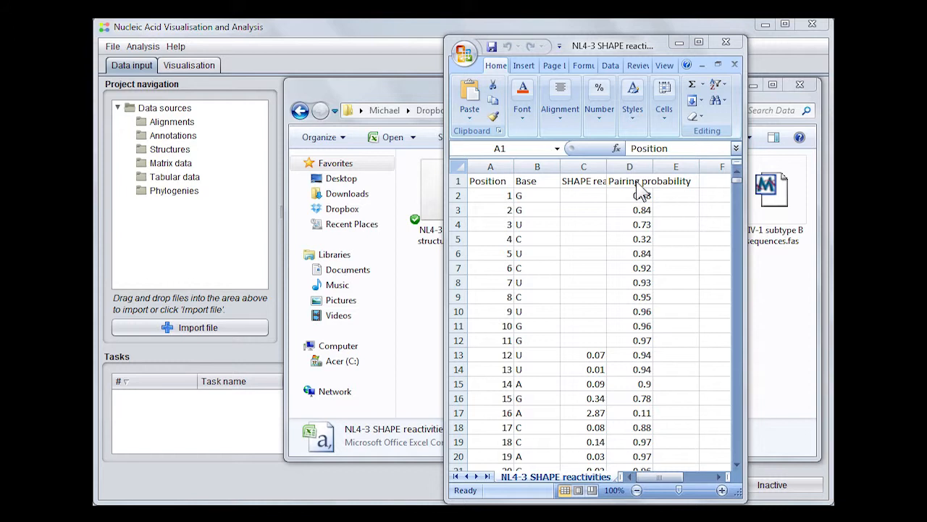
{"action": "left_click", "coordinate": [679, 42]}
{"action": "left_click", "coordinate": [599, 210]}
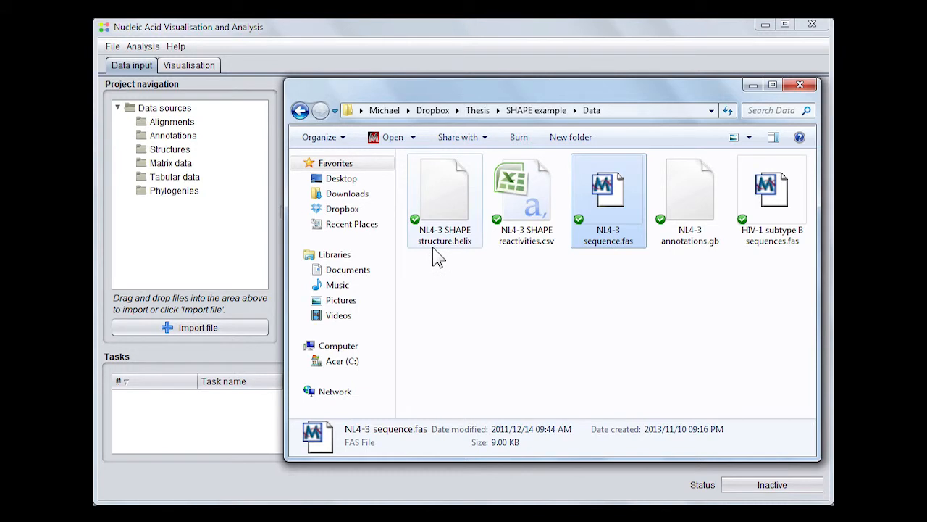
Check details of NL4-3 annotations.gb and HIV-1 subtype B sequences.fas, then box-select all five files
{"action": "left_click", "coordinate": [689, 215]}
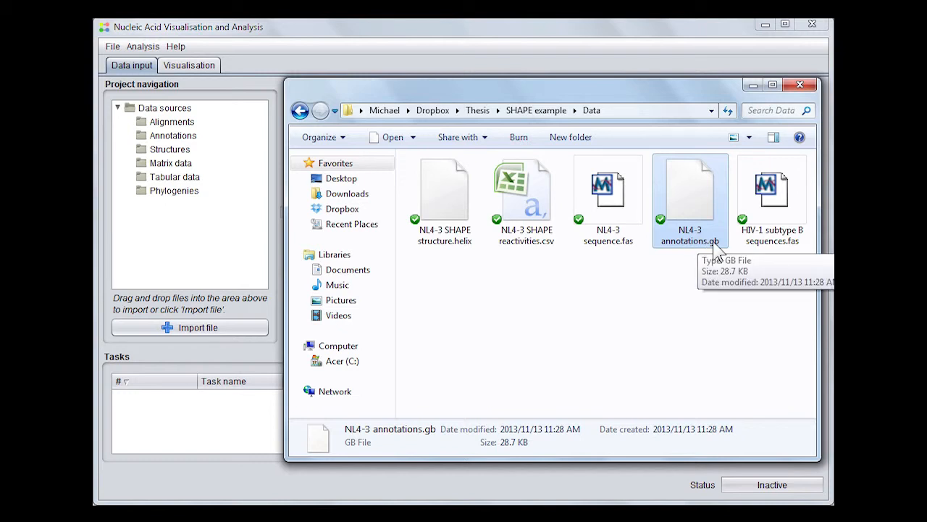
{"action": "left_click", "coordinate": [780, 239]}
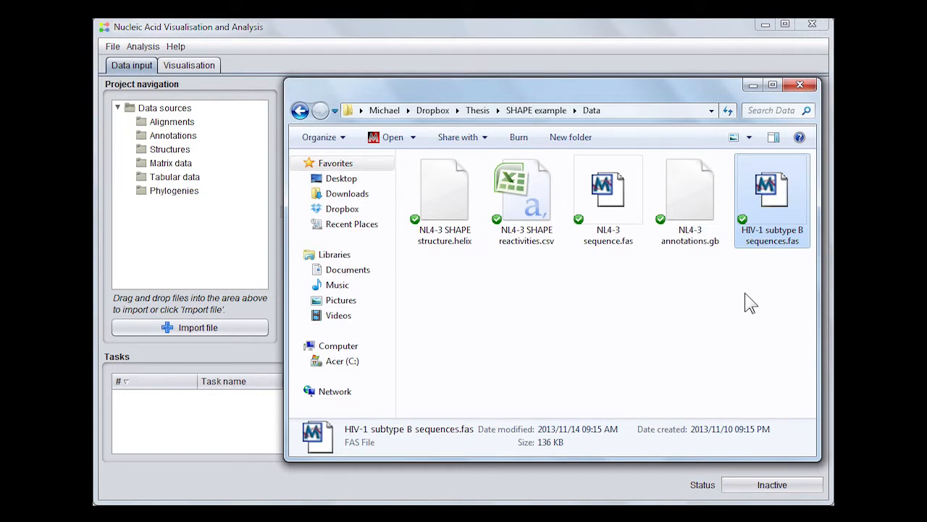
{"action": "left_click", "coordinate": [784, 295]}
{"action": "left_click_drag", "start_coordinate": [787, 294], "coordinate": [219, 229]}
Drop the five files into the project tree and select the NL4-3 sequence alignment
{"action": "left_click", "coordinate": [226, 109]}
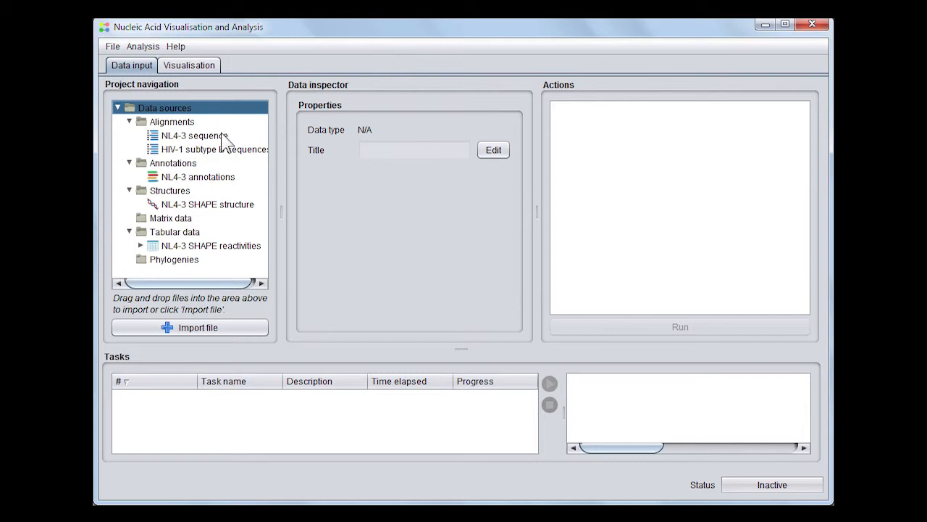
{"action": "left_click", "coordinate": [225, 141]}
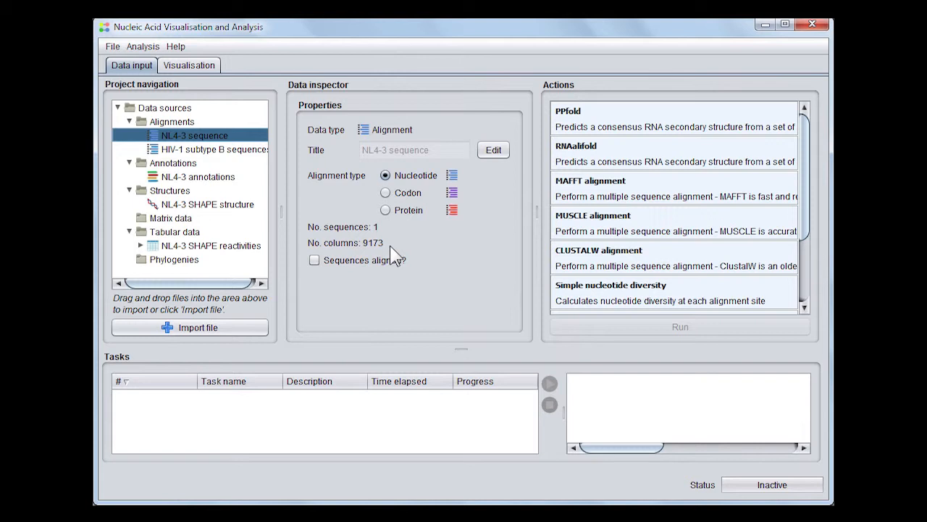
Inspect properties of the HIV-1 subtype B alignment, NL4-3 annotations, SHAPE structure and reactivities table
{"action": "left_click", "coordinate": [234, 152]}
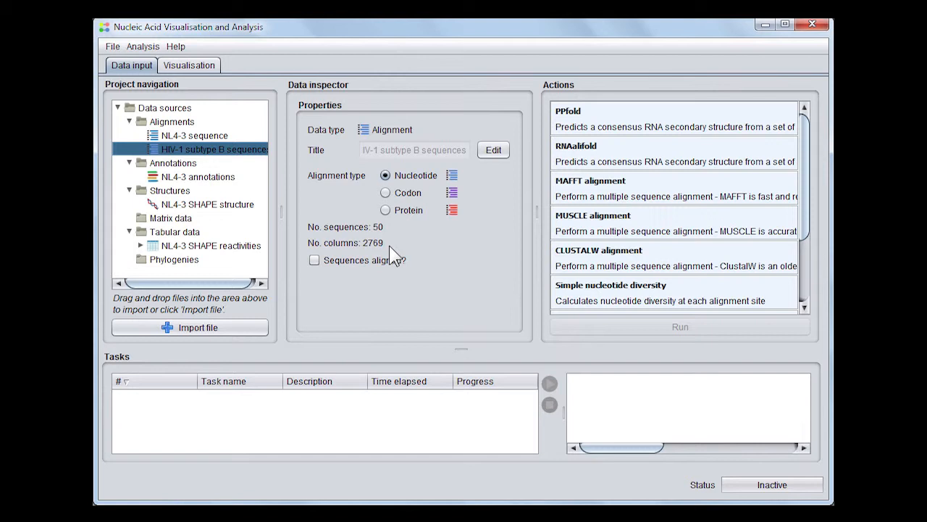
{"action": "left_click", "coordinate": [218, 178]}
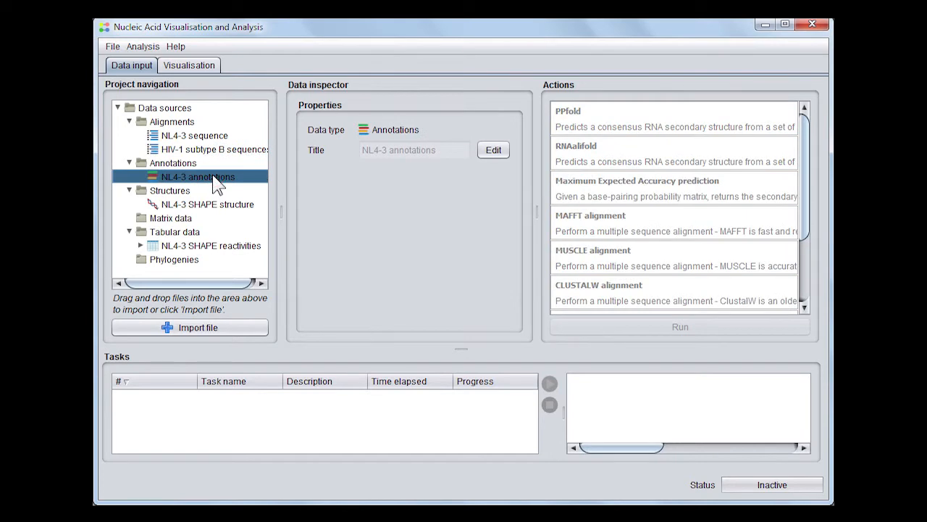
{"action": "left_click", "coordinate": [261, 206]}
{"action": "left_click", "coordinate": [261, 205]}
{"action": "left_click", "coordinate": [257, 206]}
{"action": "left_click", "coordinate": [253, 204]}
{"action": "left_click", "coordinate": [250, 205]}
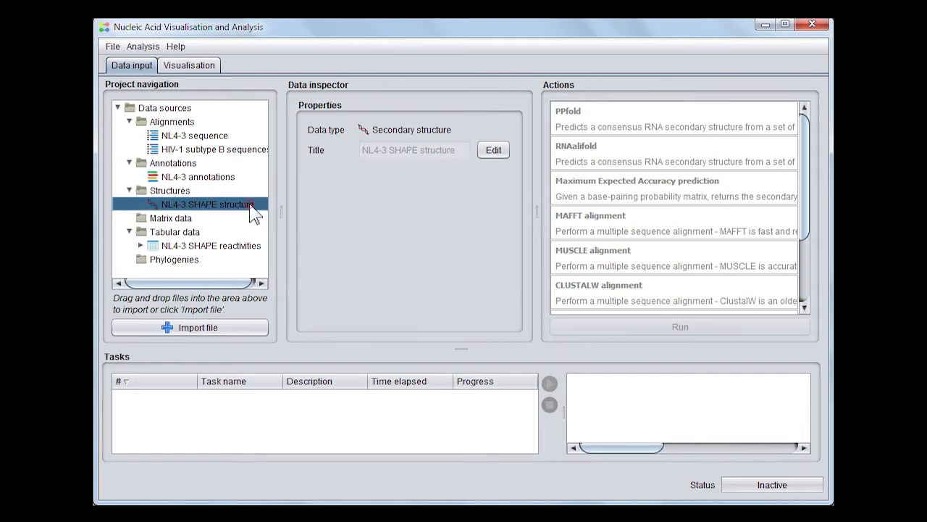
{"action": "left_click", "coordinate": [226, 247]}
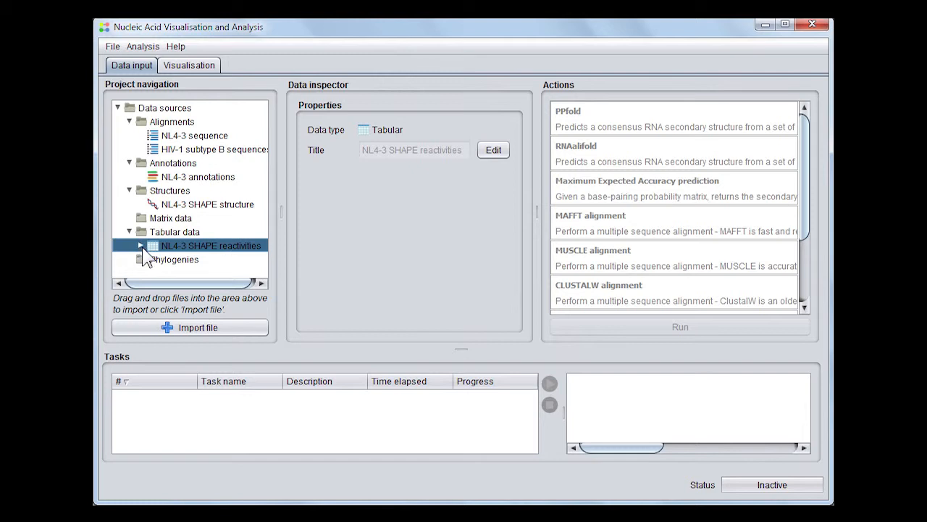
Expand the SHAPE reactivities table to list its columns, then switch to the Visualisation view
{"action": "left_click", "coordinate": [141, 247]}
{"action": "scroll", "coordinate": [265, 226], "scroll_direction": "down", "scroll_amount": 1}
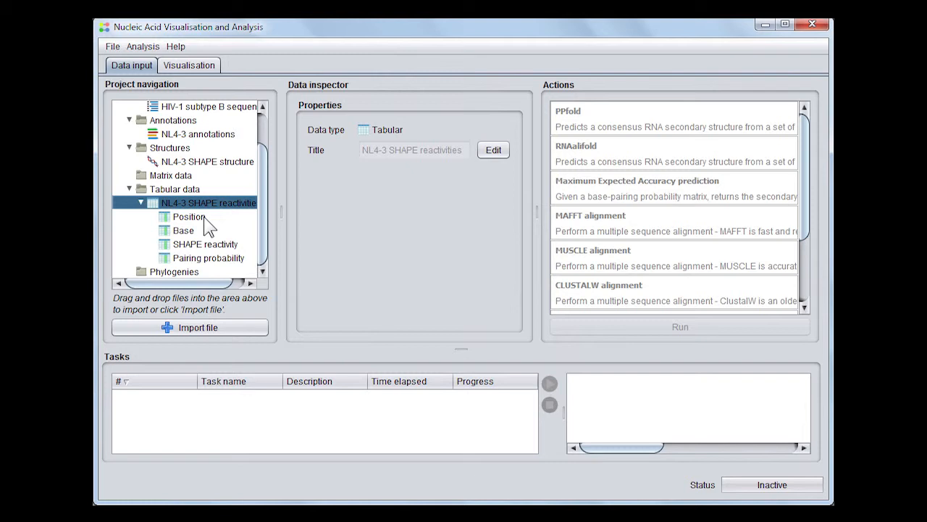
{"action": "left_click_drag", "start_coordinate": [265, 223], "coordinate": [275, 168]}
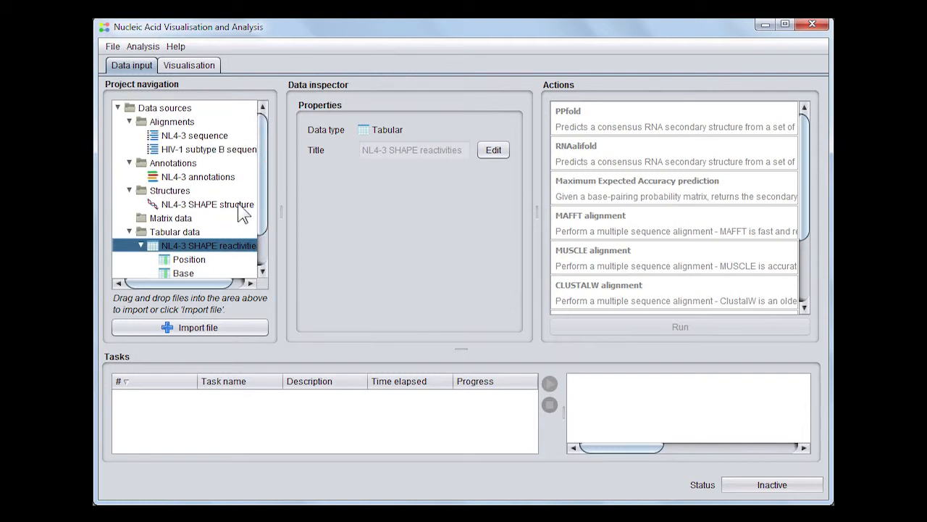
{"action": "left_click", "coordinate": [207, 76]}
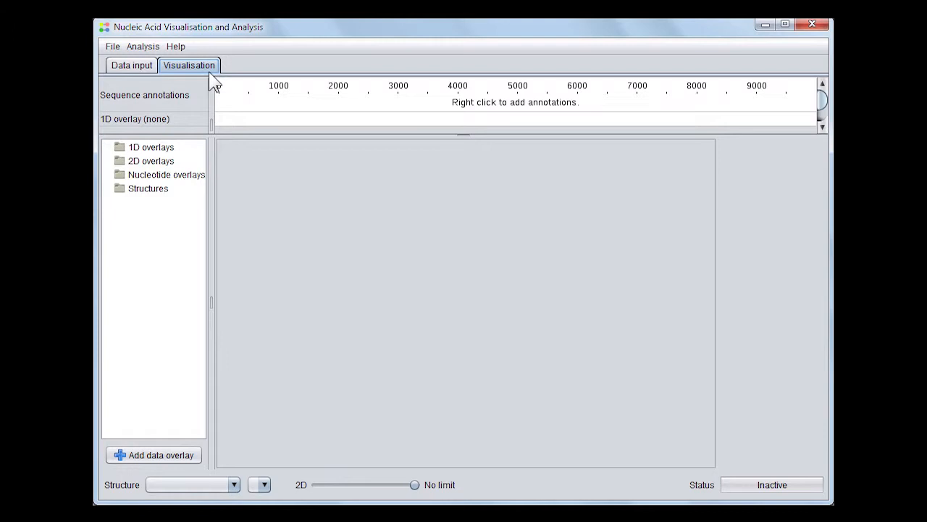
Start a secondary structure overlay with NL4-3 SHAPE structure and open its substructure list
{"action": "left_click", "coordinate": [163, 455]}
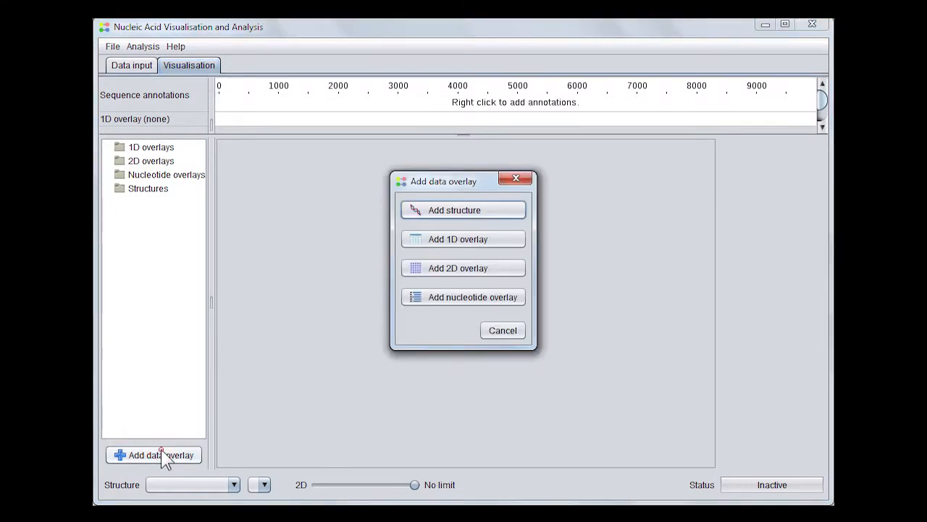
{"action": "left_click", "coordinate": [480, 215]}
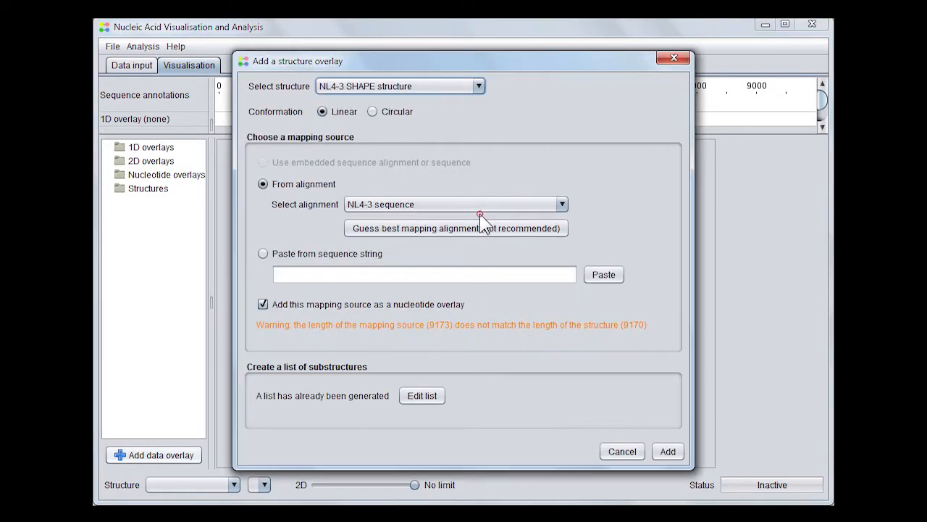
{"action": "left_click", "coordinate": [477, 88]}
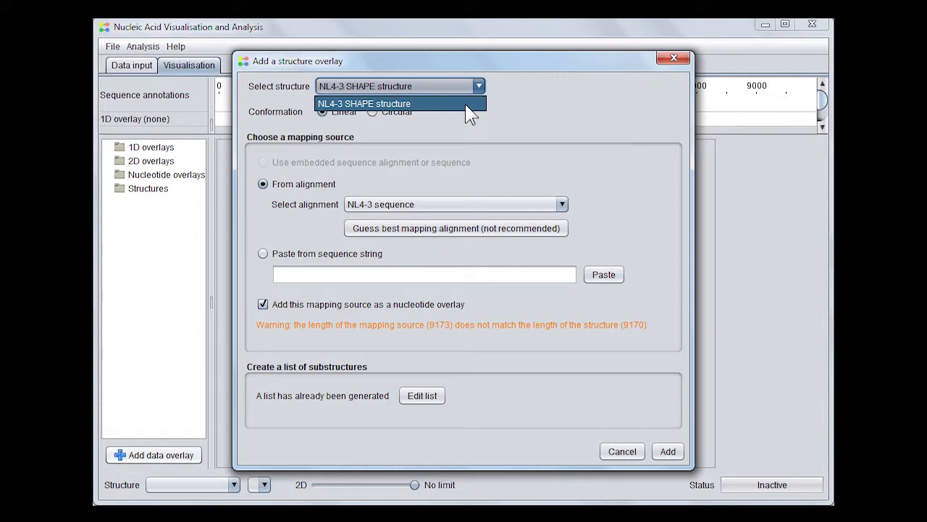
{"action": "left_click", "coordinate": [468, 105]}
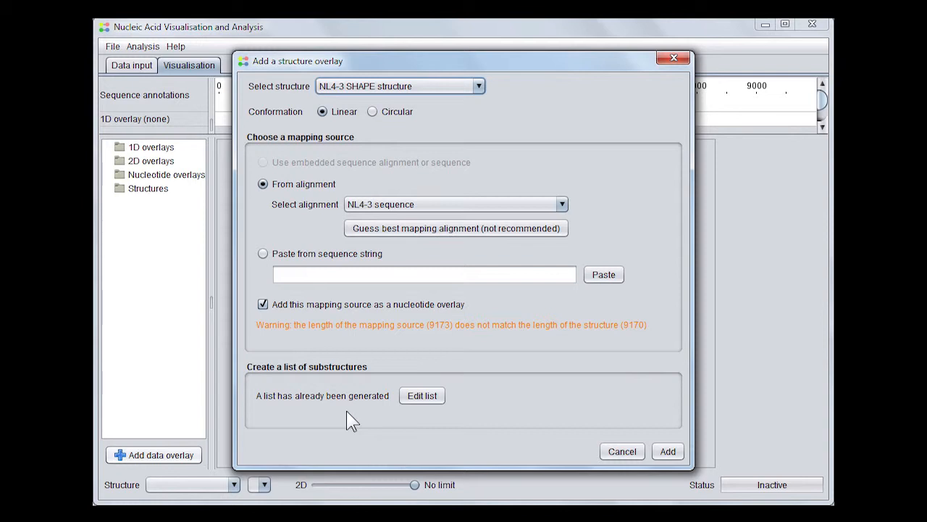
{"action": "left_click", "coordinate": [408, 397]}
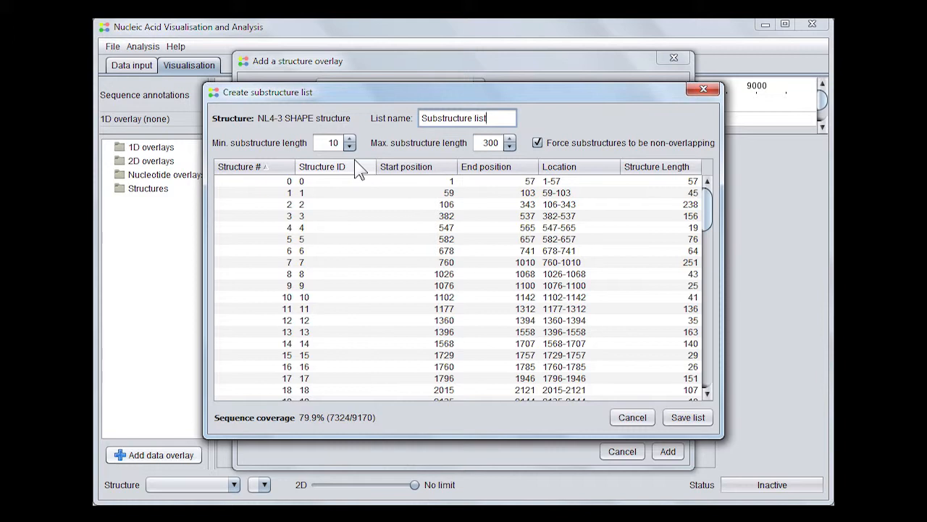
Cancel the substructure list unchanged, returning to the Add a structure overlay dialog
{"action": "left_click", "coordinate": [626, 421]}
Add the NL4-3 SHAPE structure overlay, then select it and the NL4-3 sequence overlay in the tree
{"action": "left_click", "coordinate": [666, 452]}
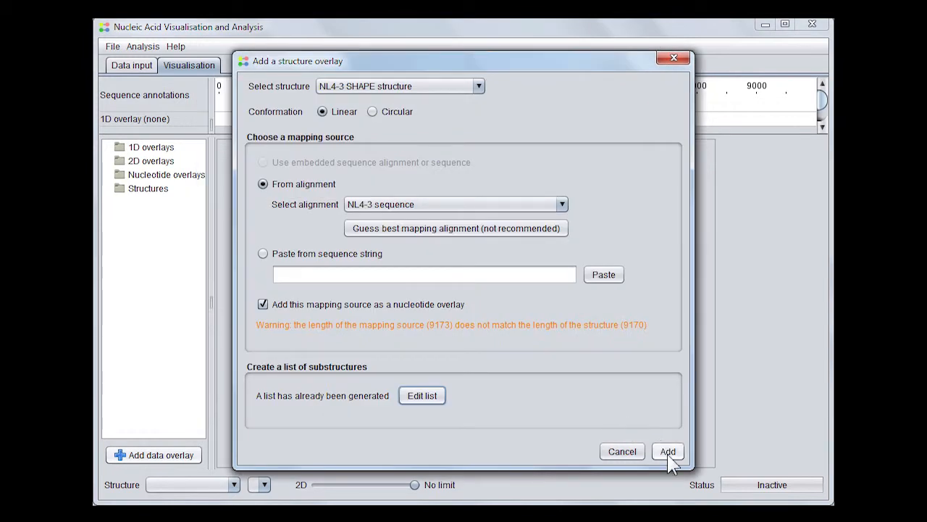
{"action": "left_click", "coordinate": [667, 452]}
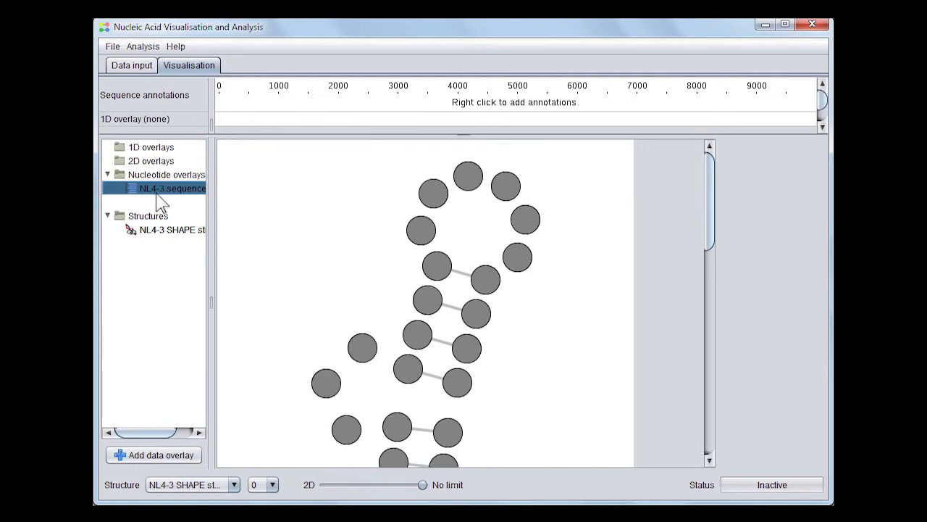
{"action": "left_click", "coordinate": [165, 234]}
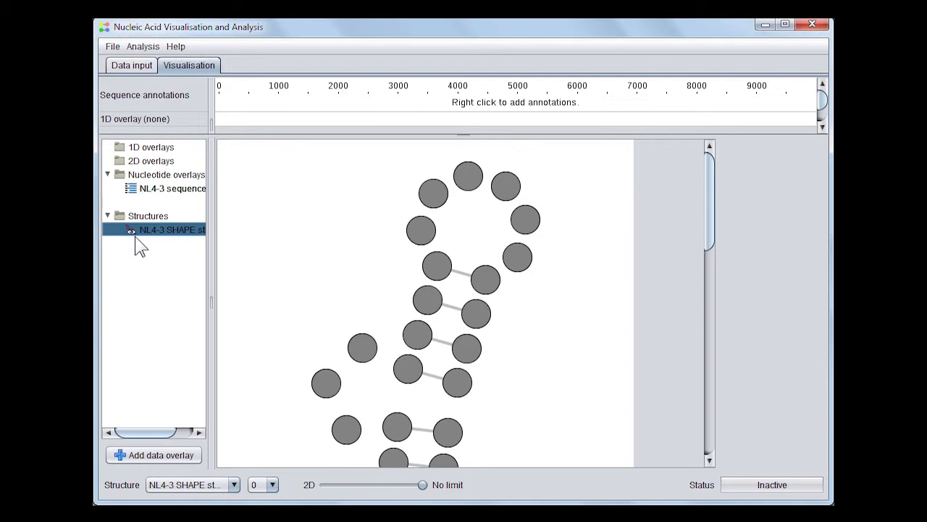
{"action": "left_click", "coordinate": [168, 194]}
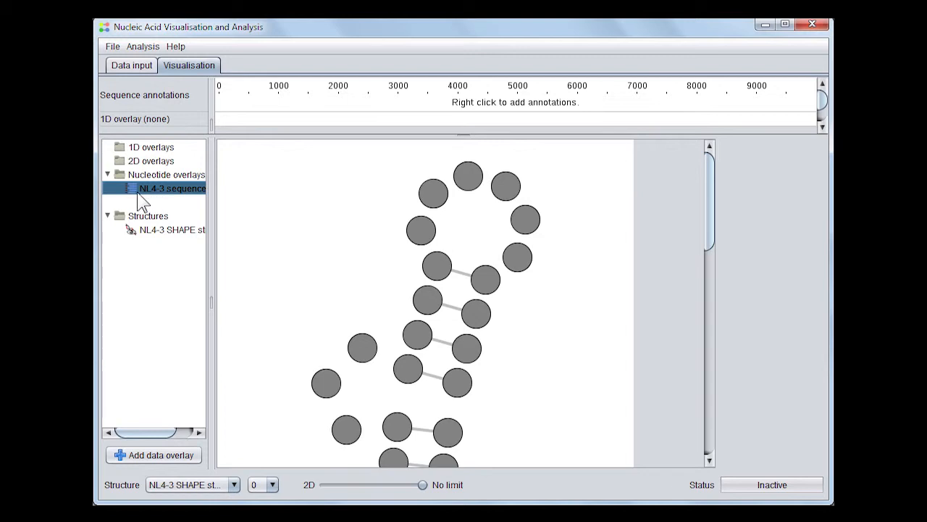
Choose View on the NL4-3 sequence overlay to label each structure nucleotide with its base letter
{"action": "right_click", "coordinate": [137, 196]}
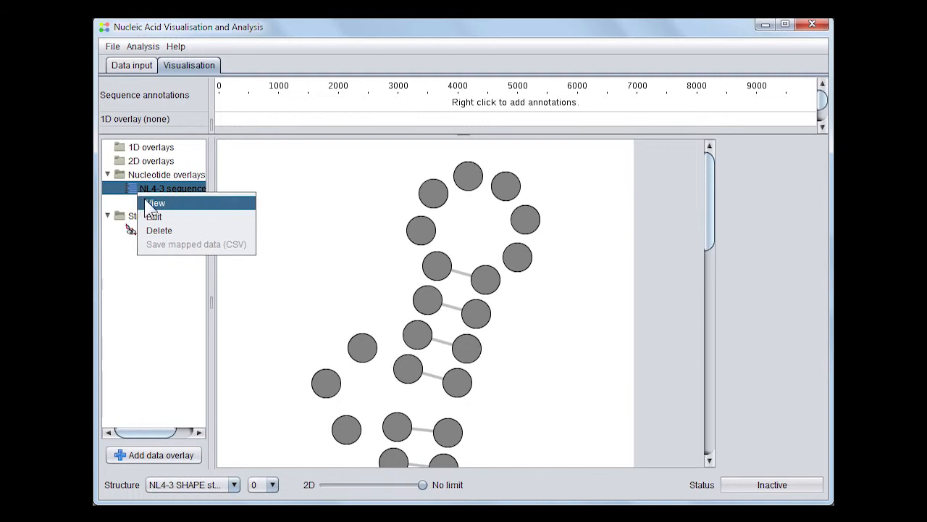
{"action": "left_click", "coordinate": [155, 204]}
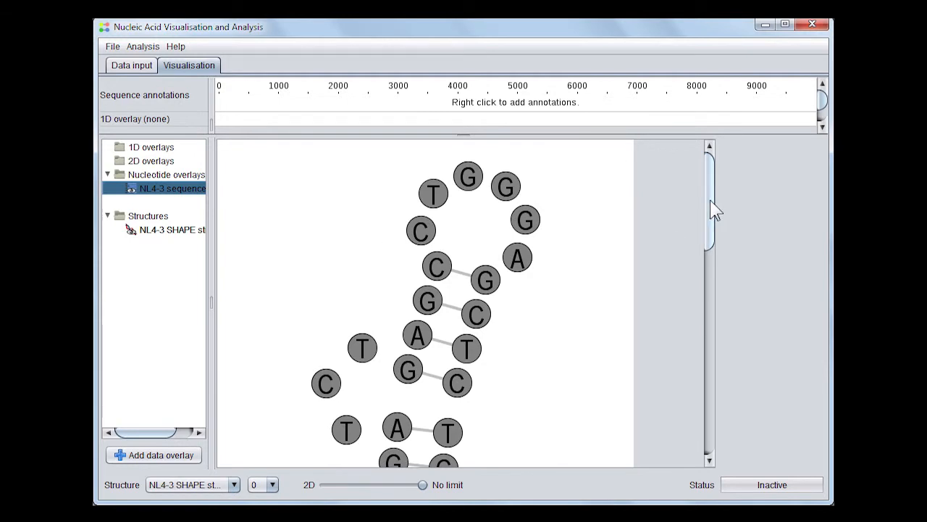
{"action": "left_click_drag", "start_coordinate": [713, 210], "coordinate": [716, 190]}
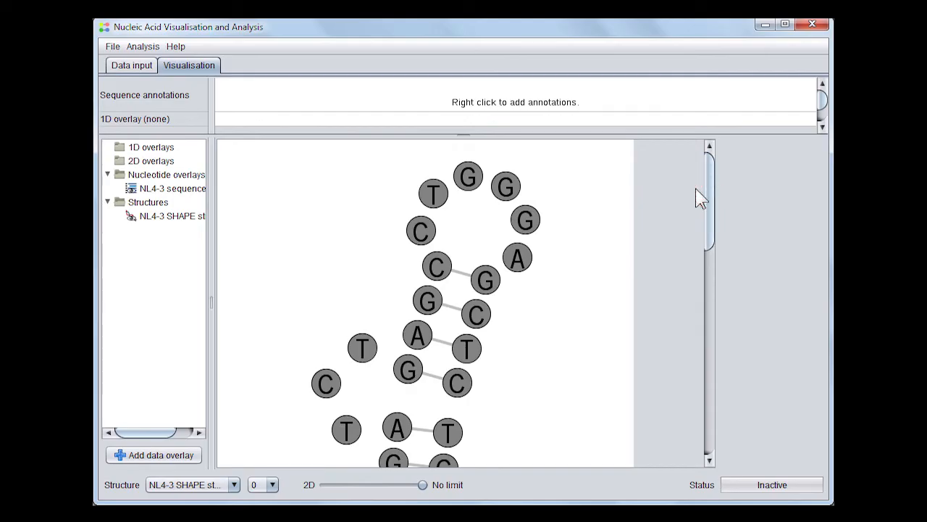
Add the NL4-3 annotations source to the annotation track and enlarge the panel to show all rows
{"action": "right_click", "coordinate": [575, 102]}
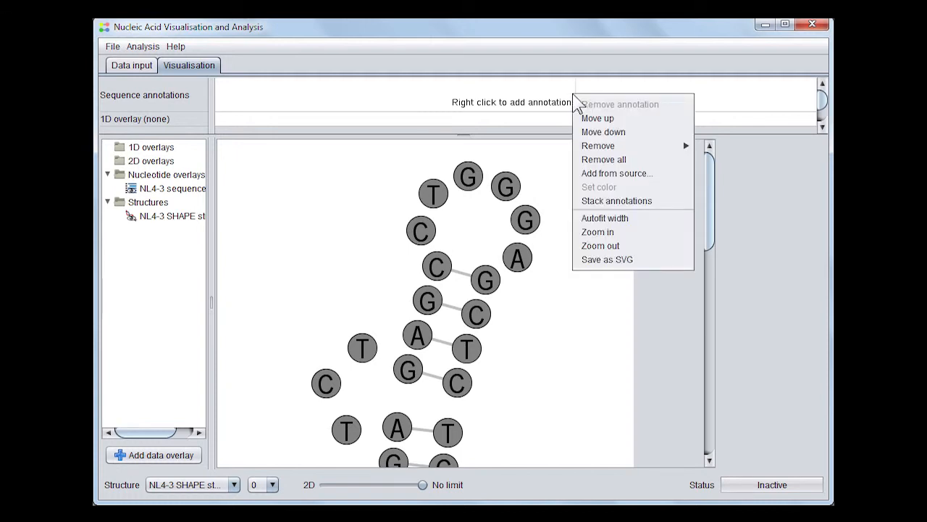
{"action": "left_click", "coordinate": [626, 173]}
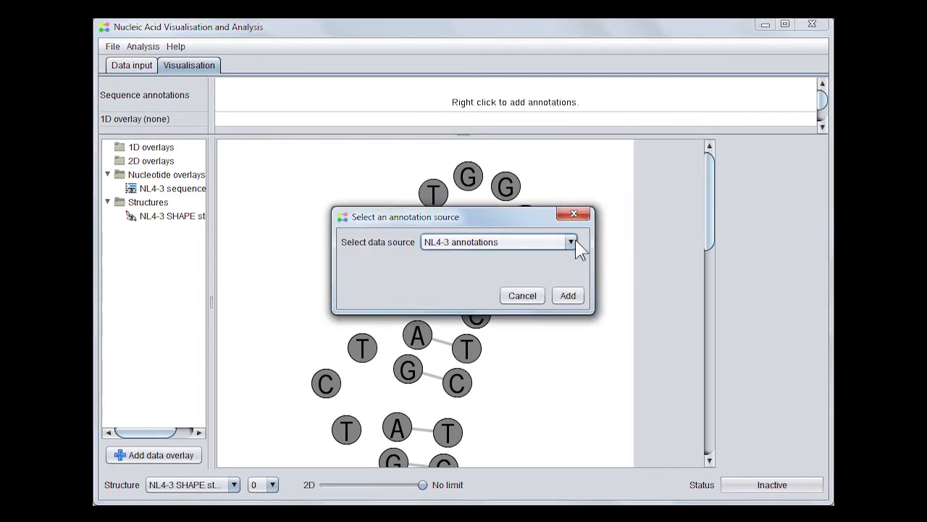
{"action": "left_click", "coordinate": [572, 242]}
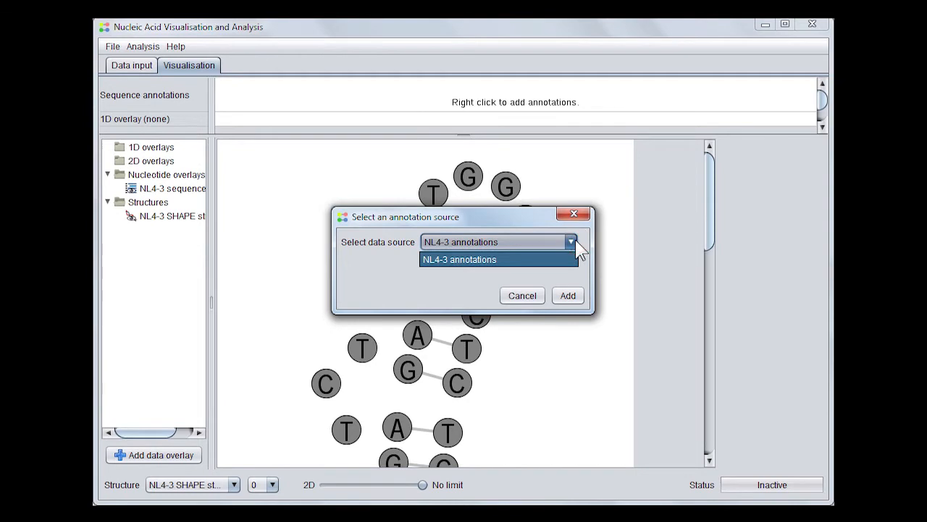
{"action": "left_click", "coordinate": [572, 242]}
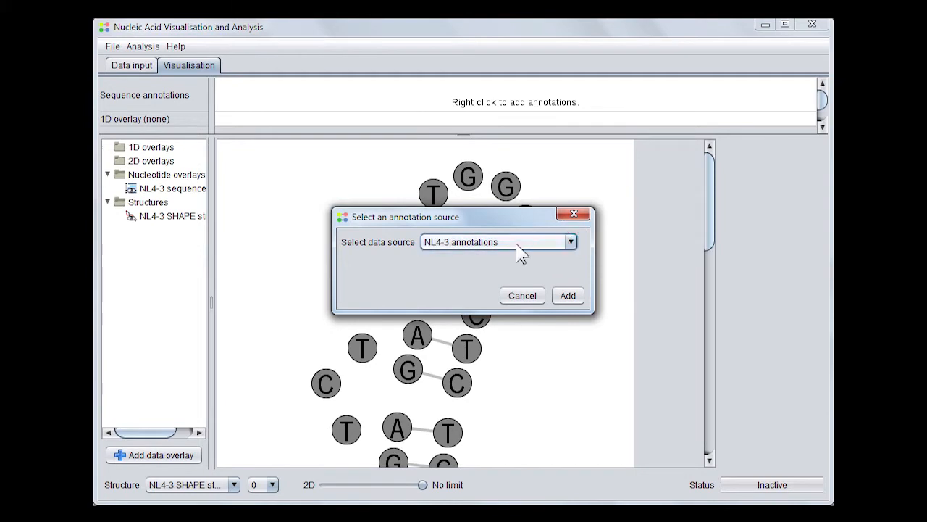
{"action": "left_click", "coordinate": [568, 294]}
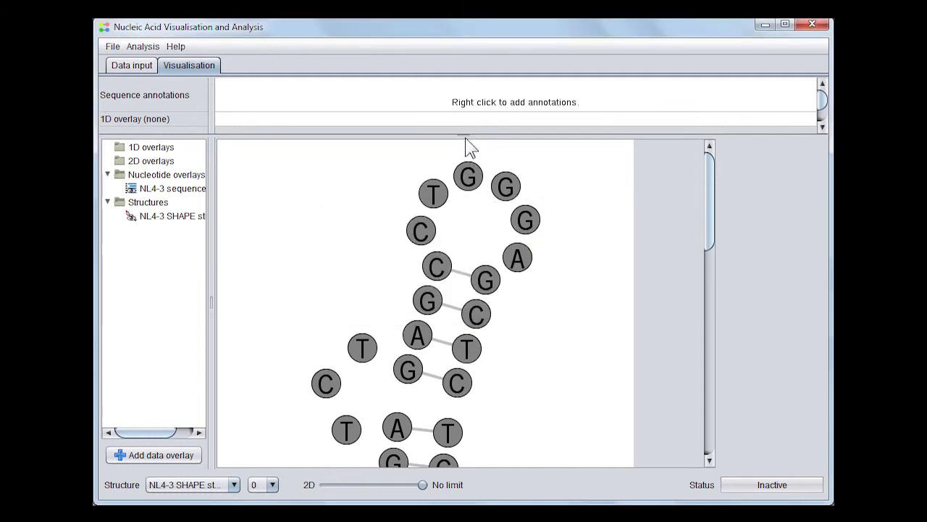
{"action": "left_click_drag", "start_coordinate": [465, 136], "coordinate": [468, 211]}
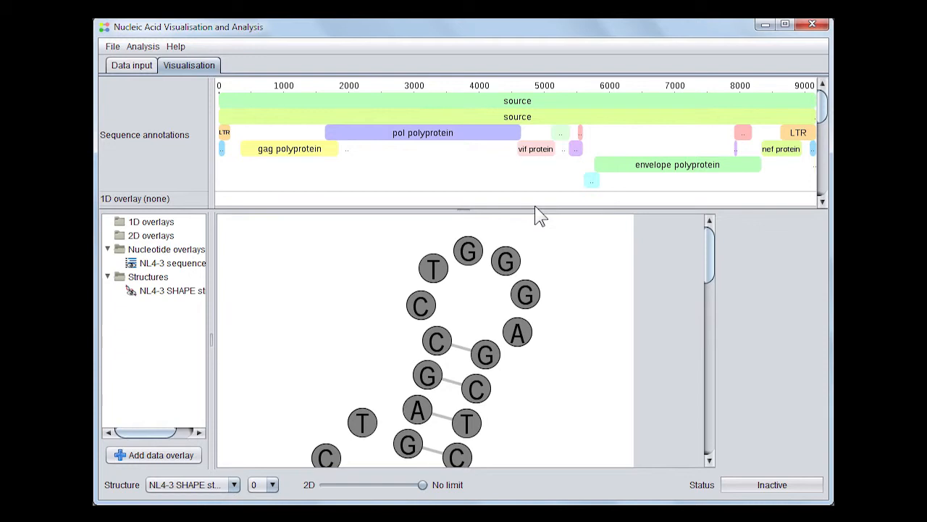
Remove both source annotation rows, stack the annotations into fewer rows, and shrink the panel
{"action": "right_click", "coordinate": [530, 103]}
{"action": "left_click", "coordinate": [538, 114]}
{"action": "right_click", "coordinate": [539, 118]}
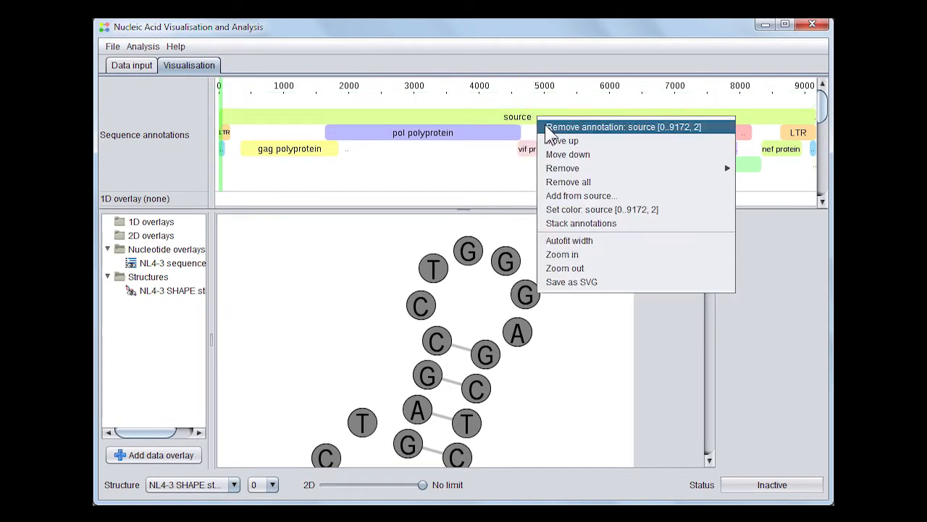
{"action": "left_click", "coordinate": [545, 126]}
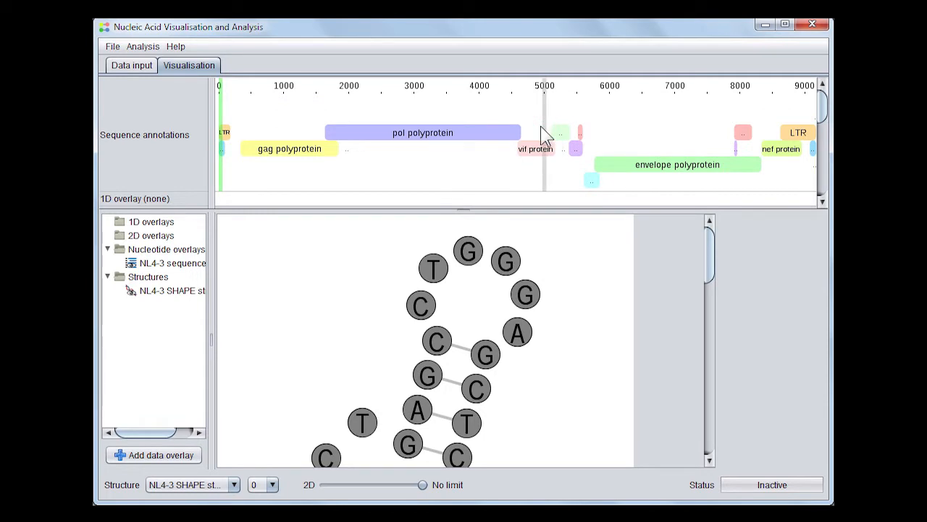
{"action": "right_click", "coordinate": [539, 126]}
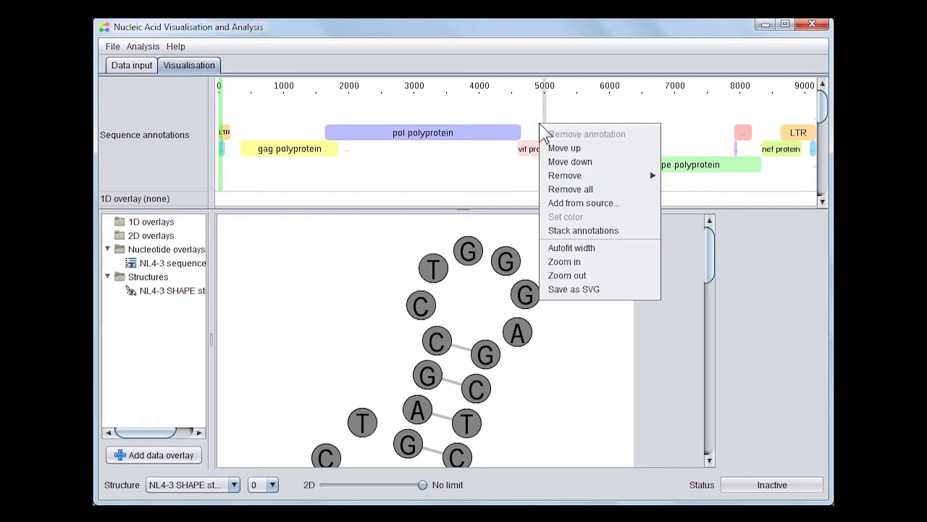
{"action": "left_click", "coordinate": [572, 231]}
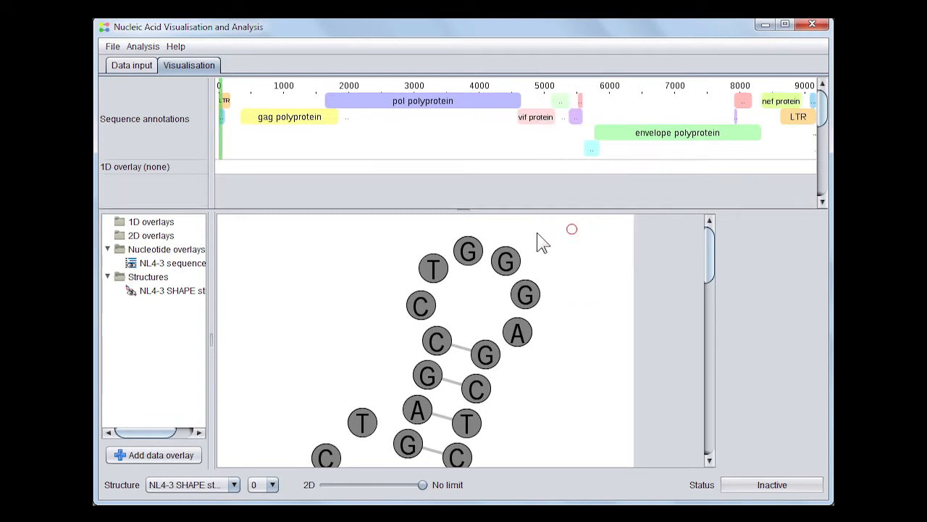
{"action": "mouse_move", "coordinate": [469, 210]}
{"action": "left_mouse_down"}
{"action": "mouse_move", "coordinate": [486, 195]}
{"action": "mouse_move", "coordinate": [529, 190]}
{"action": "mouse_move", "coordinate": [528, 181]}
{"action": "left_mouse_up"}
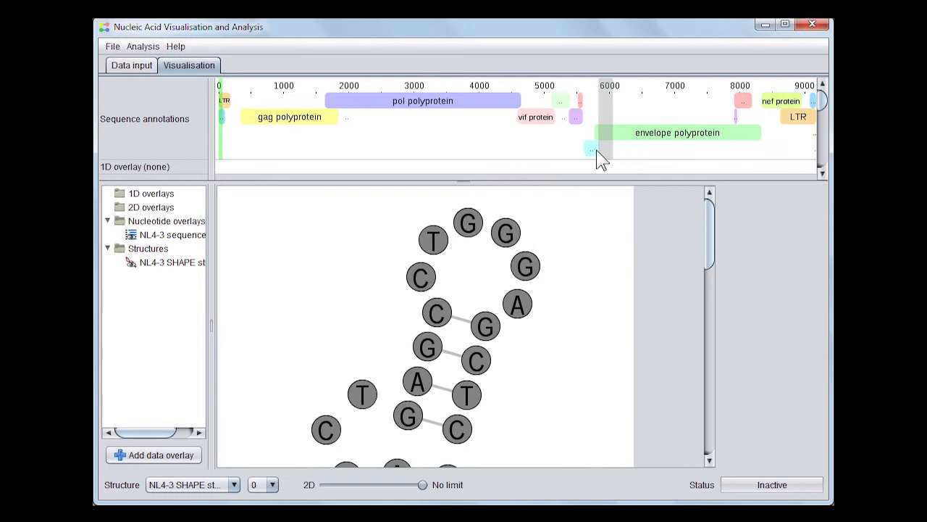
Move the vpu protein annotation up two rows
{"action": "right_click", "coordinate": [595, 148]}
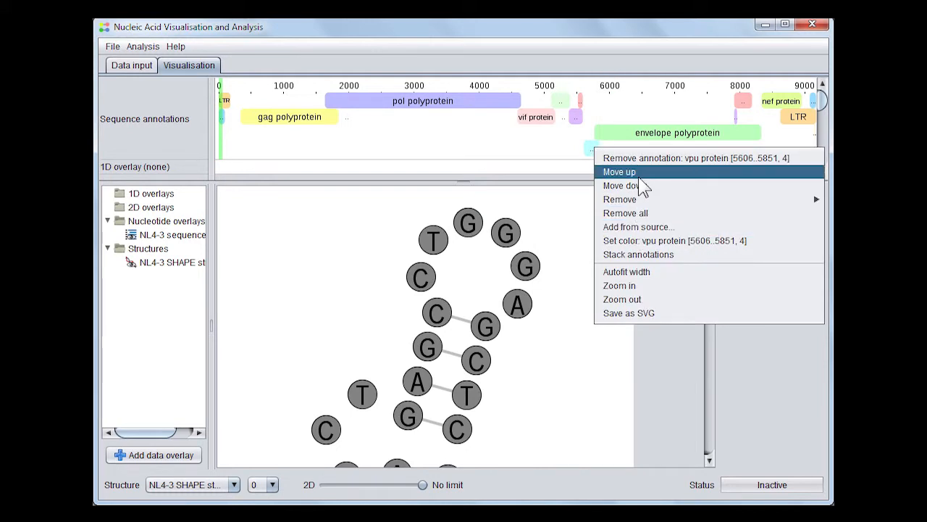
{"action": "left_click", "coordinate": [620, 171]}
{"action": "right_click", "coordinate": [592, 136]}
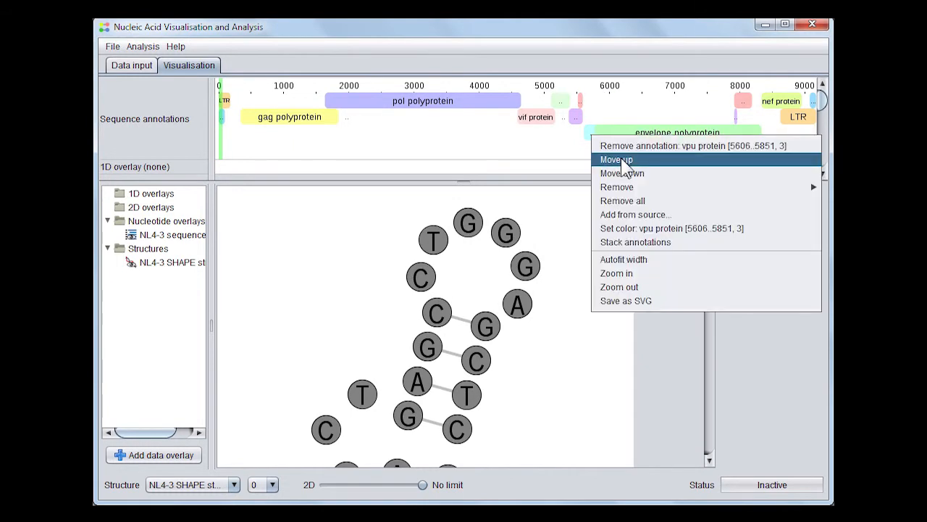
{"action": "left_click", "coordinate": [612, 160]}
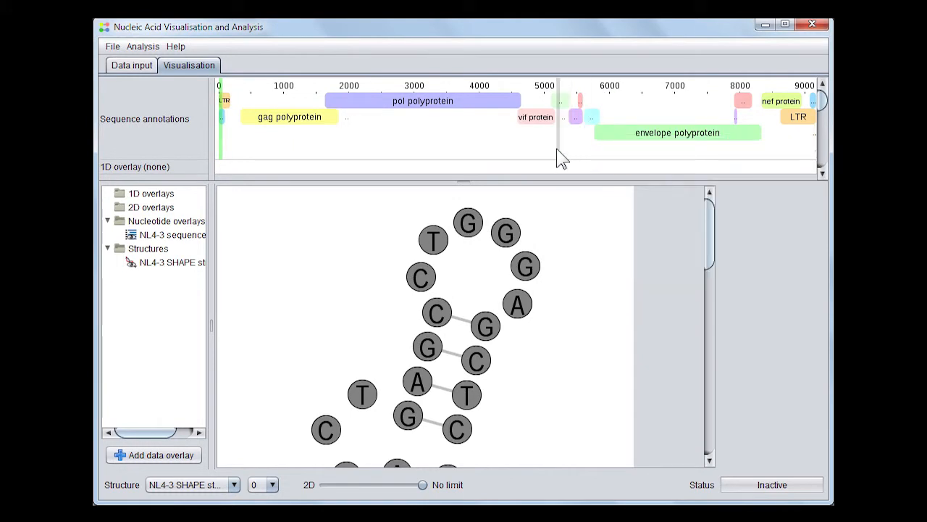
Remove the misc_feature [9172..9172, 4] annotation and shrink the panel further
{"action": "right_click", "coordinate": [559, 152]}
{"action": "mouse_move", "coordinate": [628, 208]}
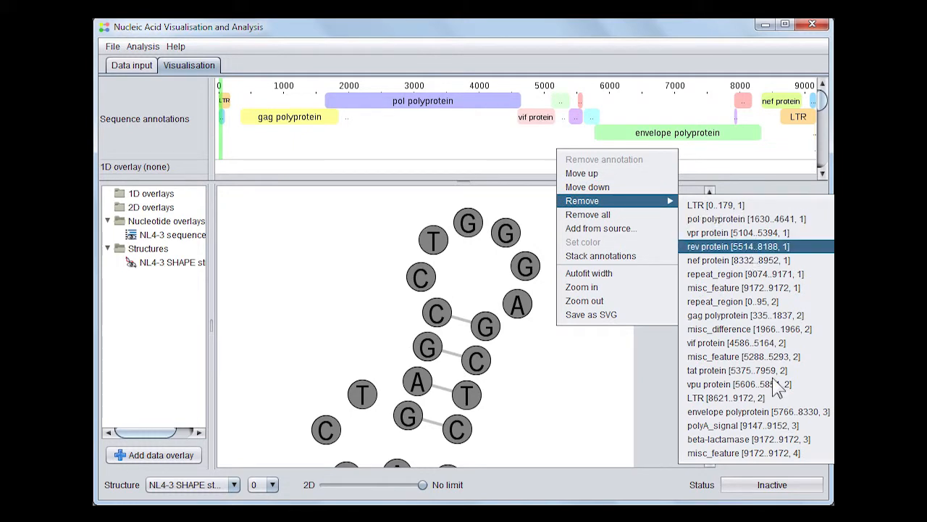
{"action": "left_click", "coordinate": [737, 456]}
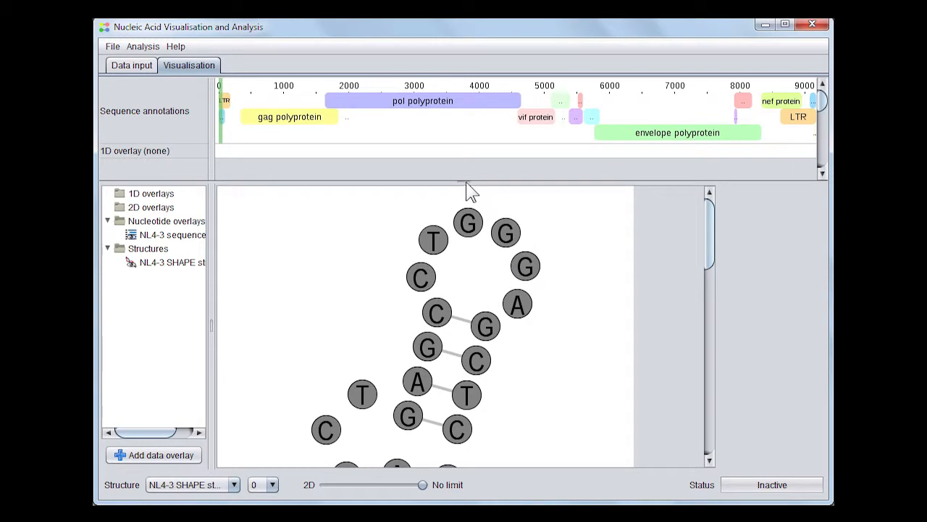
{"action": "left_click_drag", "start_coordinate": [466, 182], "coordinate": [509, 172]}
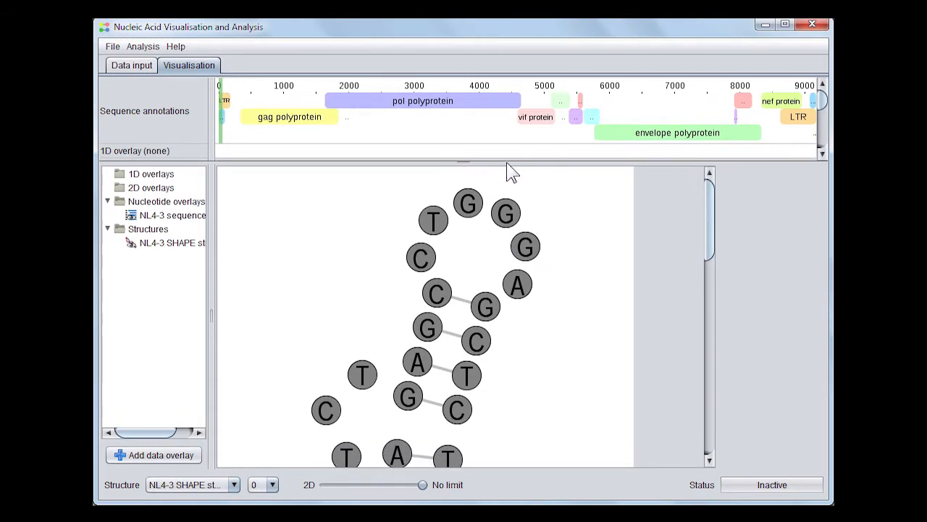
Select the NL4-3 SHAPE structure, then jump via the annotation ruler to about 3000, then about 7500
{"action": "left_click", "coordinate": [372, 171]}
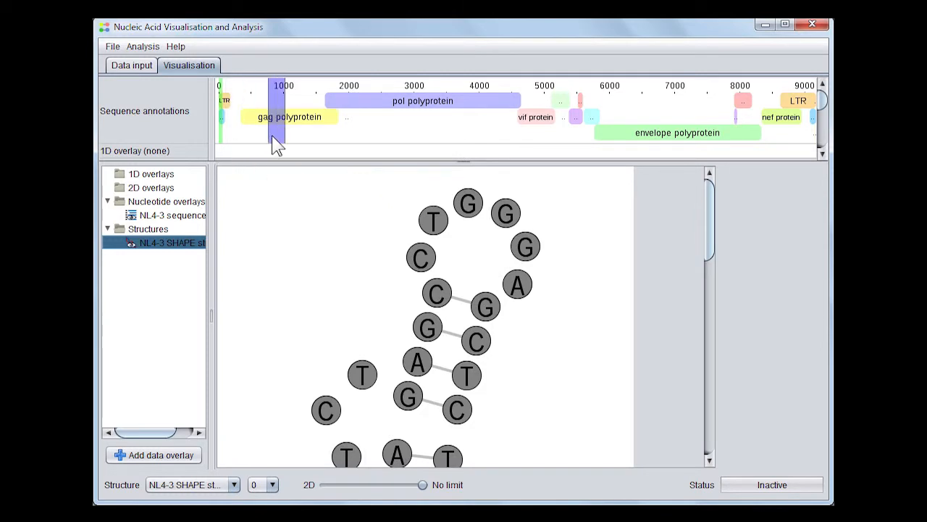
{"action": "left_click", "coordinate": [413, 126]}
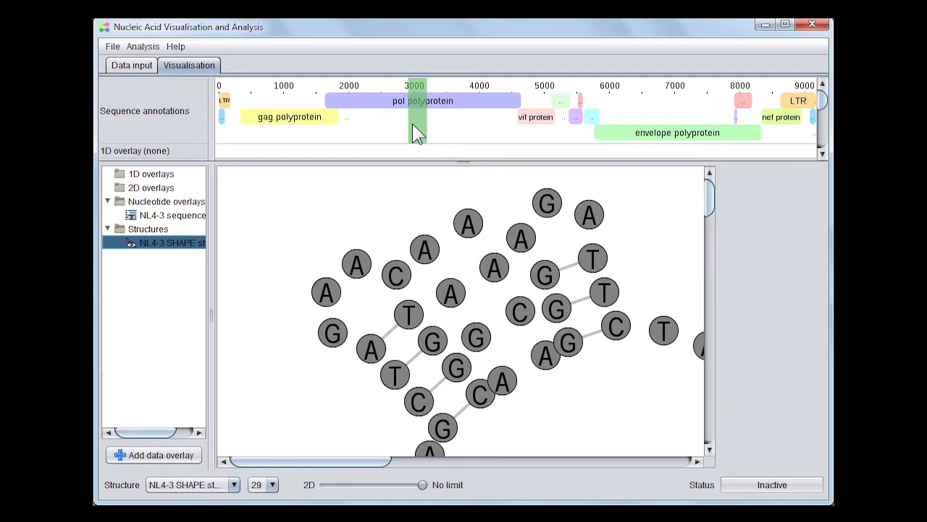
{"action": "left_click", "coordinate": [709, 116]}
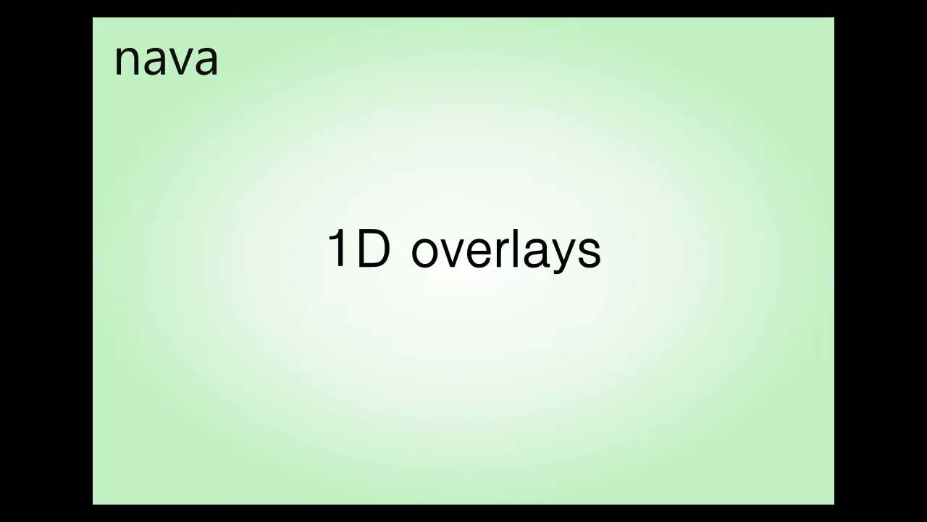
{"action": "left_click", "coordinate": [314, 185]}
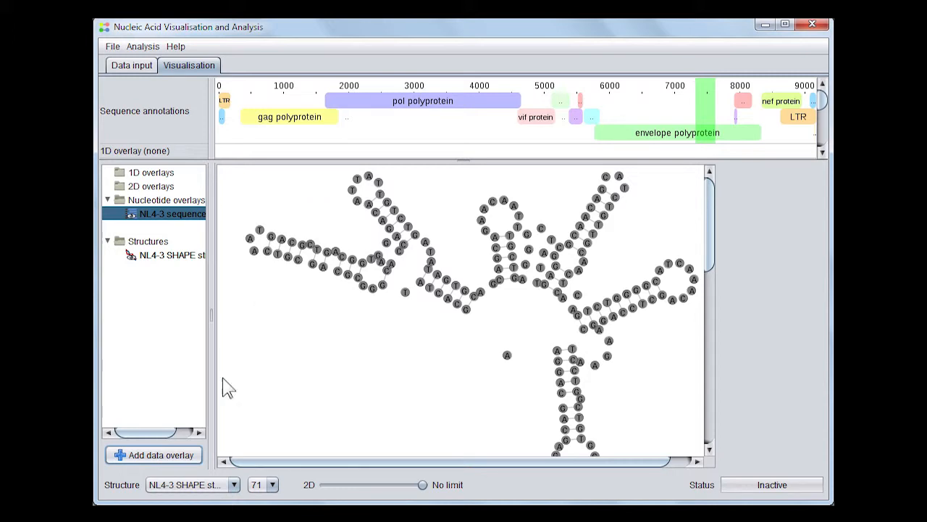
Open the Add 1D overlay dialog from the data overlay choices
{"action": "left_click", "coordinate": [168, 459]}
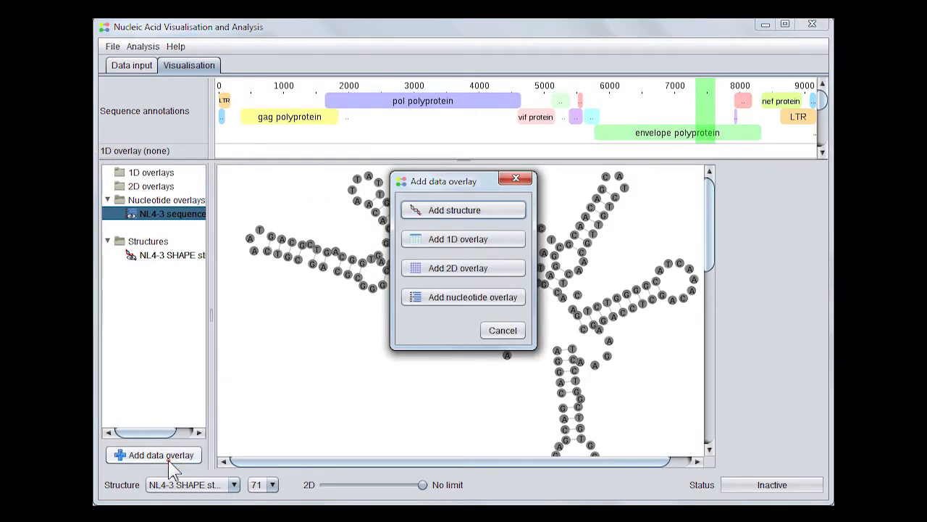
{"action": "left_click", "coordinate": [426, 244]}
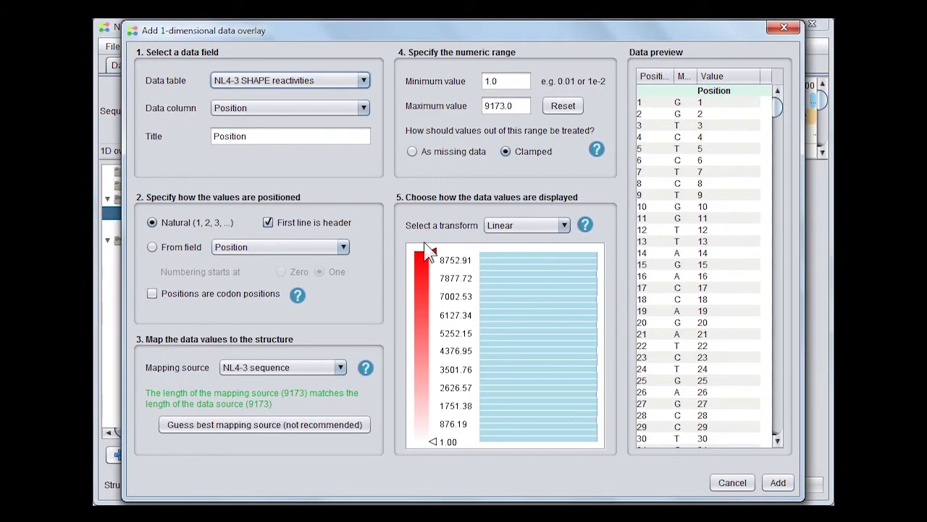
Keep NL4-3 SHAPE reactivities as the data table and choose the SHAPE reactivity column
{"action": "left_click", "coordinate": [360, 83]}
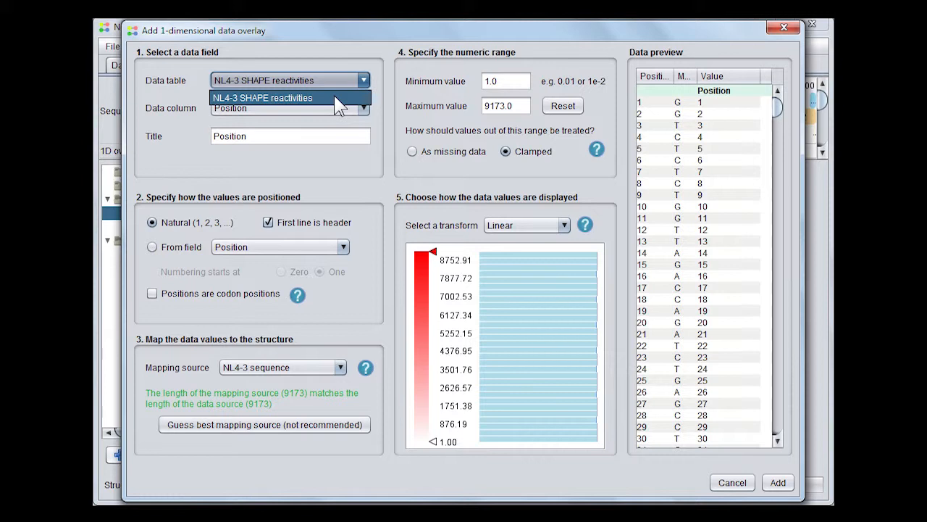
{"action": "left_click", "coordinate": [332, 82]}
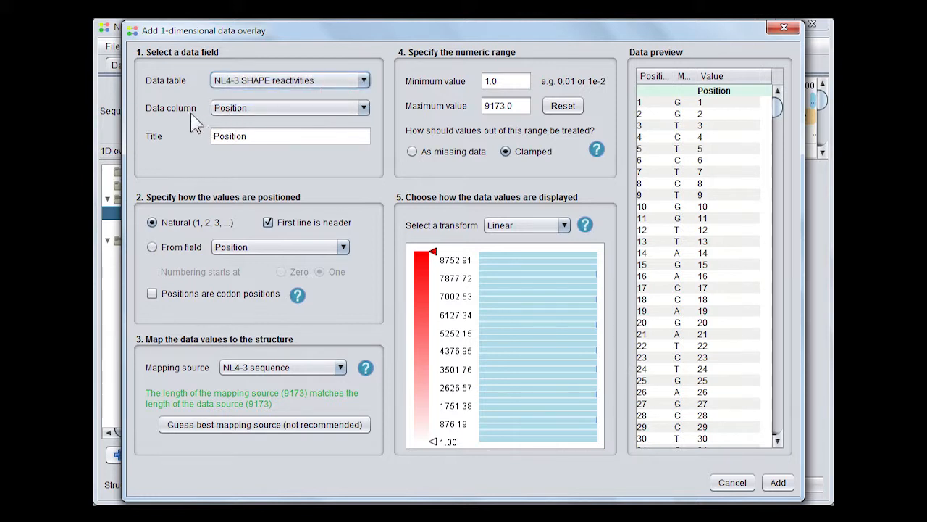
{"action": "left_click", "coordinate": [277, 108]}
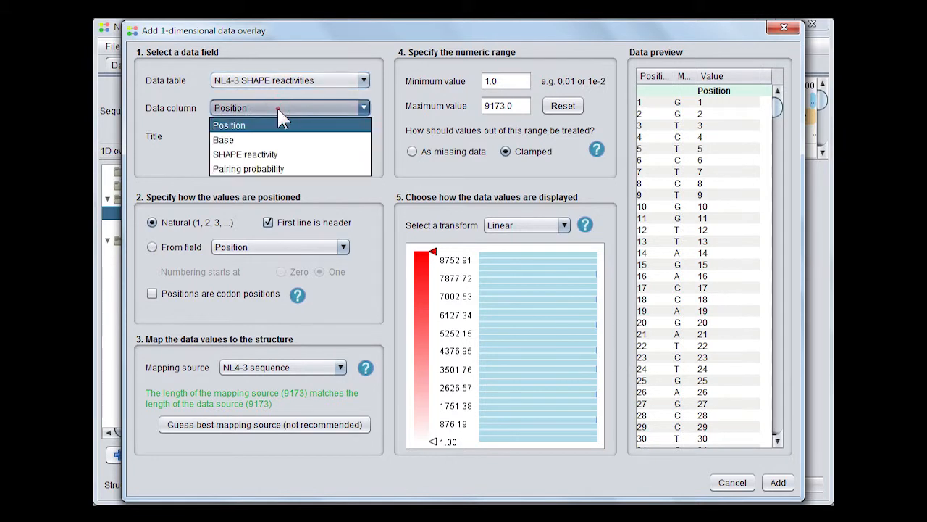
{"action": "left_click", "coordinate": [281, 154]}
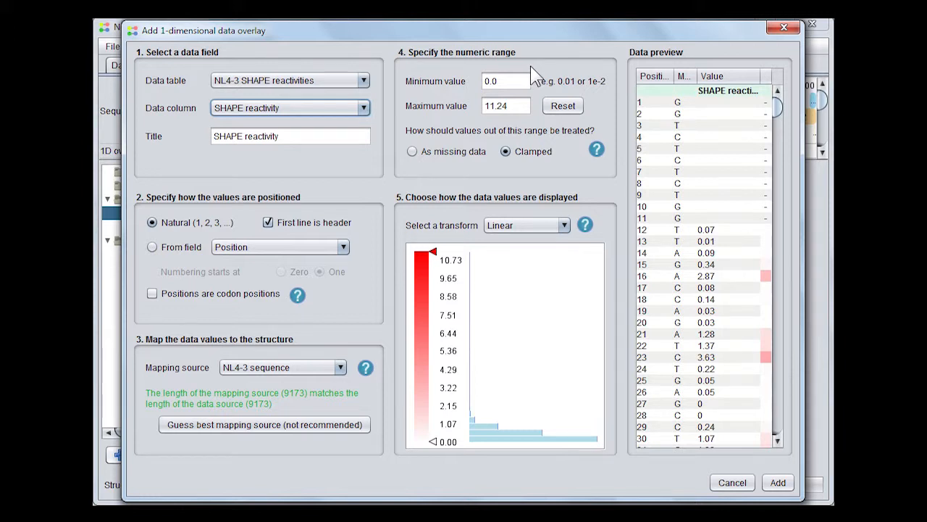
Set the maximum value to 1, keeping out-of-range values clamped rather than missing
{"action": "double_click", "coordinate": [527, 106]}
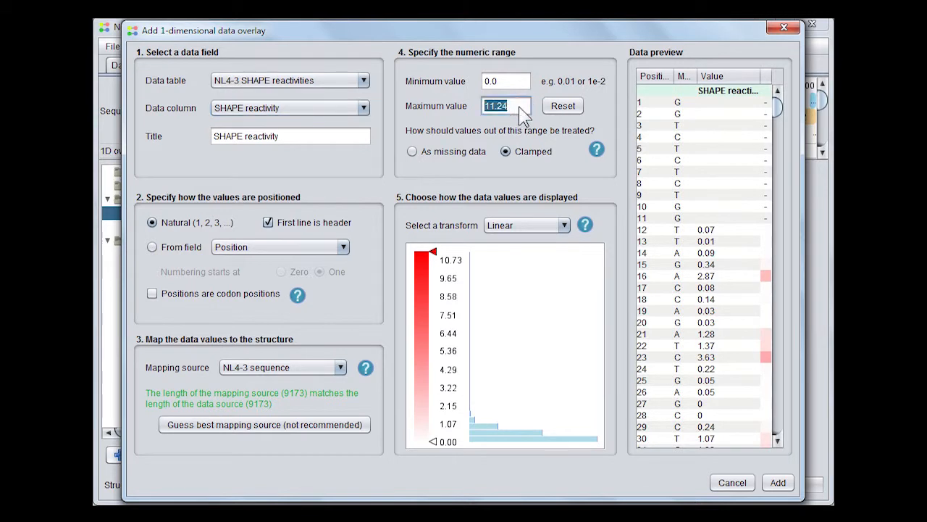
{"action": "type", "text": "1"}
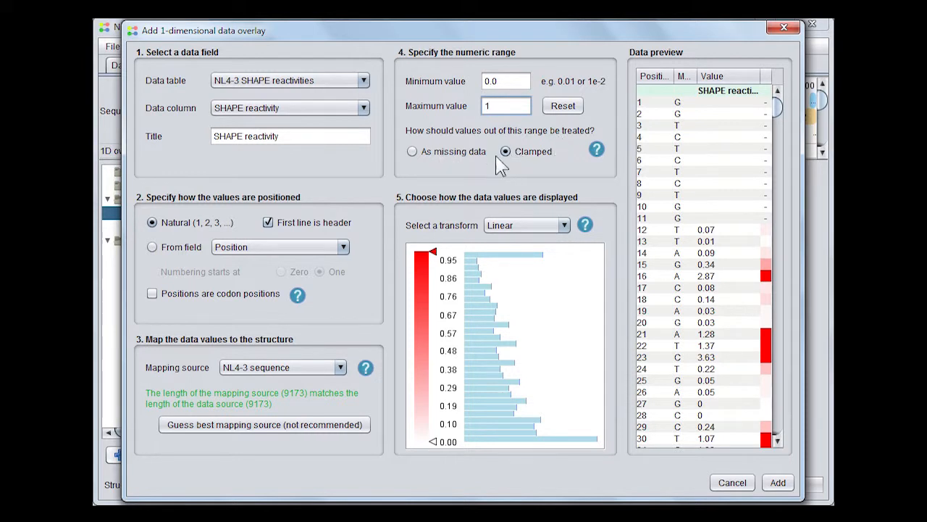
{"action": "left_click", "coordinate": [418, 154]}
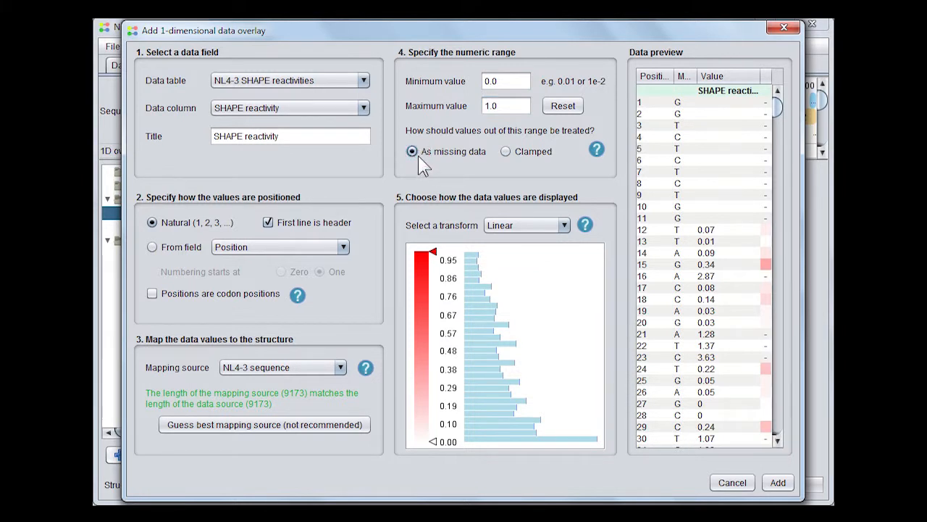
{"action": "left_click", "coordinate": [506, 152]}
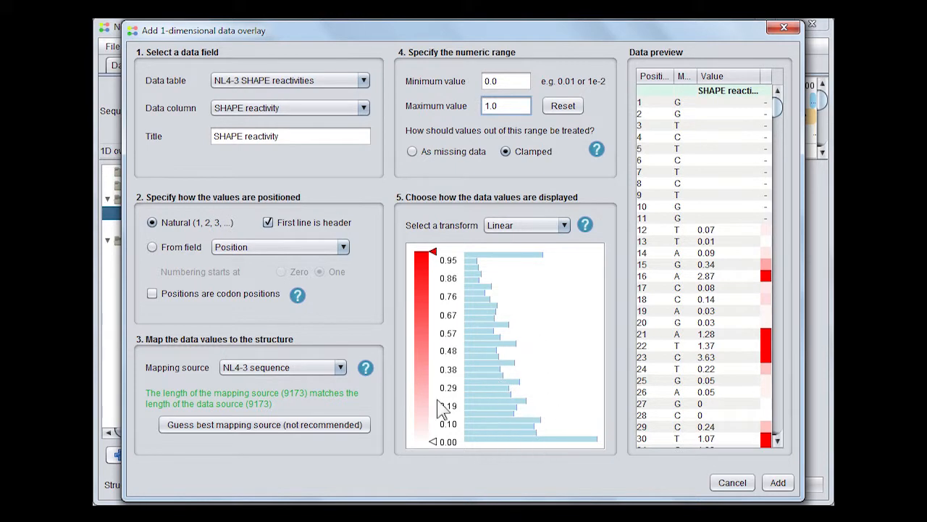
Colour the lowest reactivity values black and add a colour stop near 0.33
{"action": "double_click", "coordinate": [433, 443]}
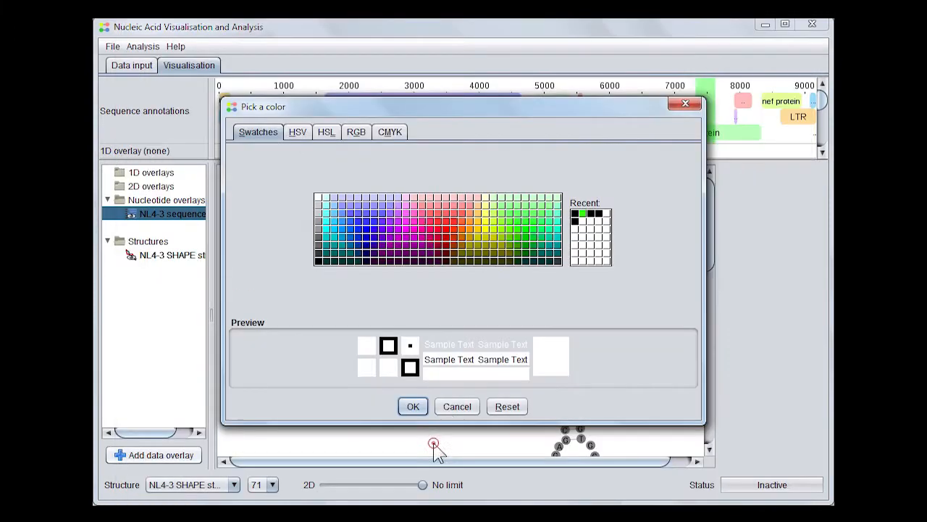
{"action": "left_click", "coordinate": [578, 220]}
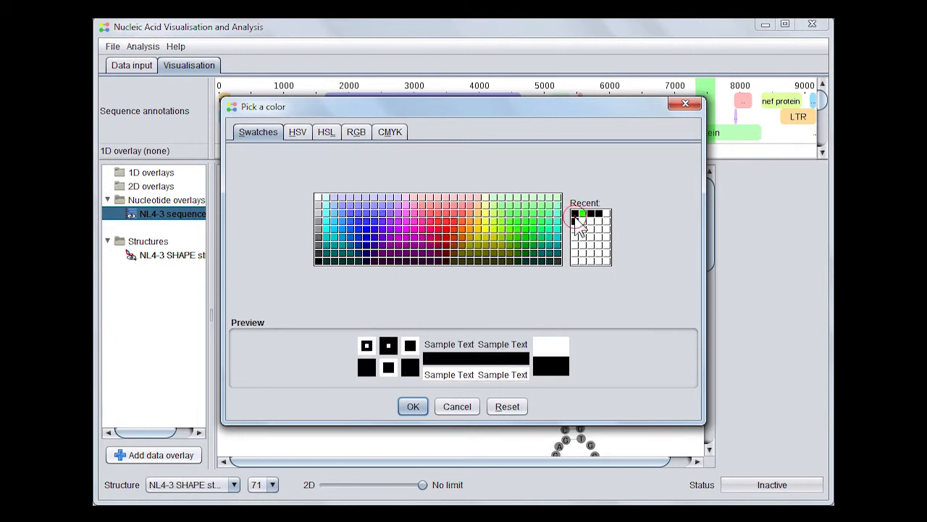
{"action": "left_click", "coordinate": [413, 405]}
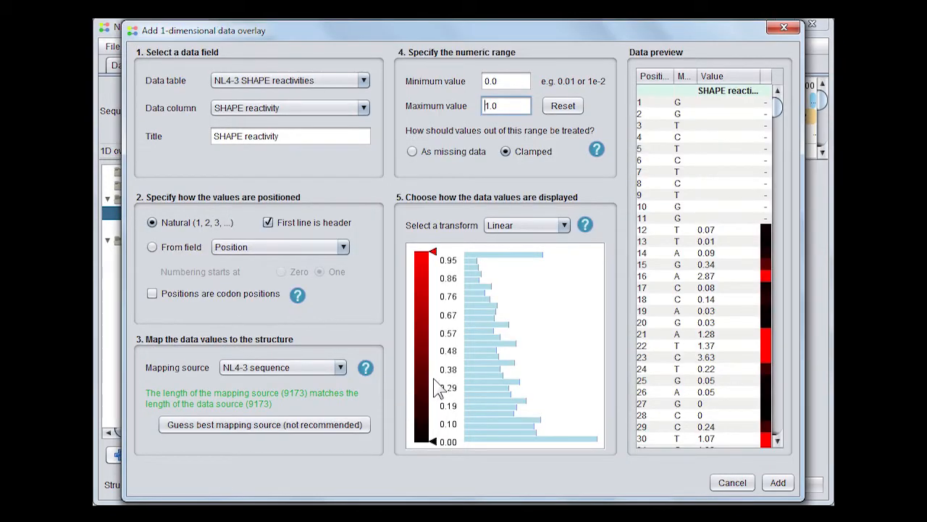
{"action": "left_click", "coordinate": [433, 379]}
{"action": "left_click", "coordinate": [433, 379]}
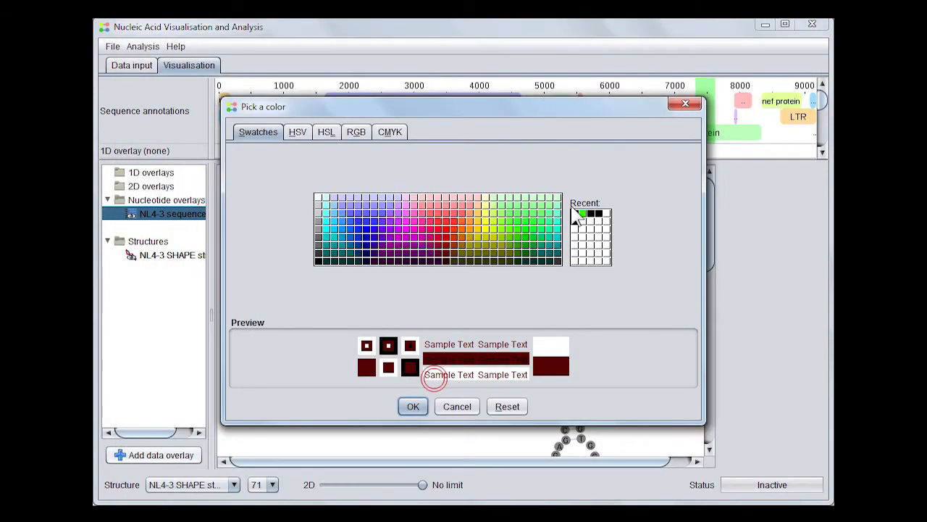
{"action": "left_click", "coordinate": [549, 258]}
{"action": "left_click", "coordinate": [413, 406]}
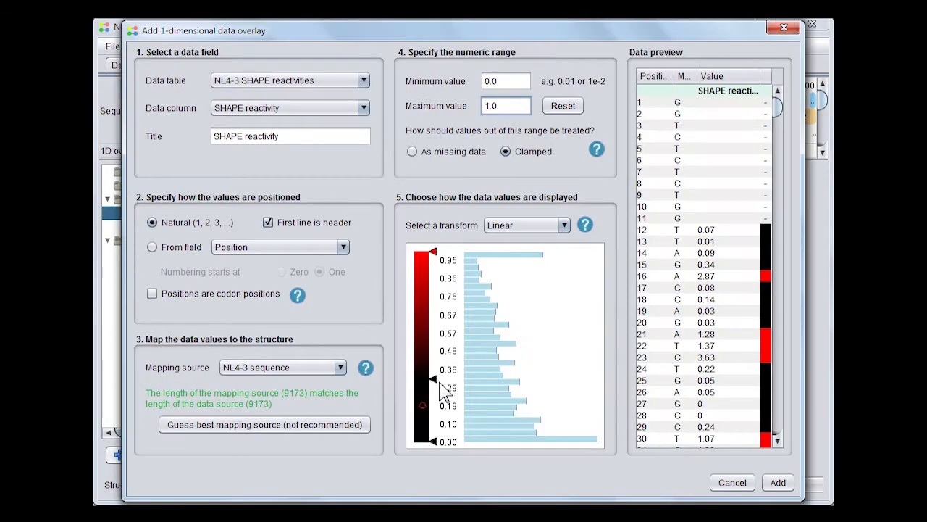
Make the 0.33 stop bright green and add a yellow stop above the green band
{"action": "left_click", "coordinate": [434, 364]}
{"action": "right_click", "coordinate": [435, 364]}
{"action": "left_click", "coordinate": [433, 379]}
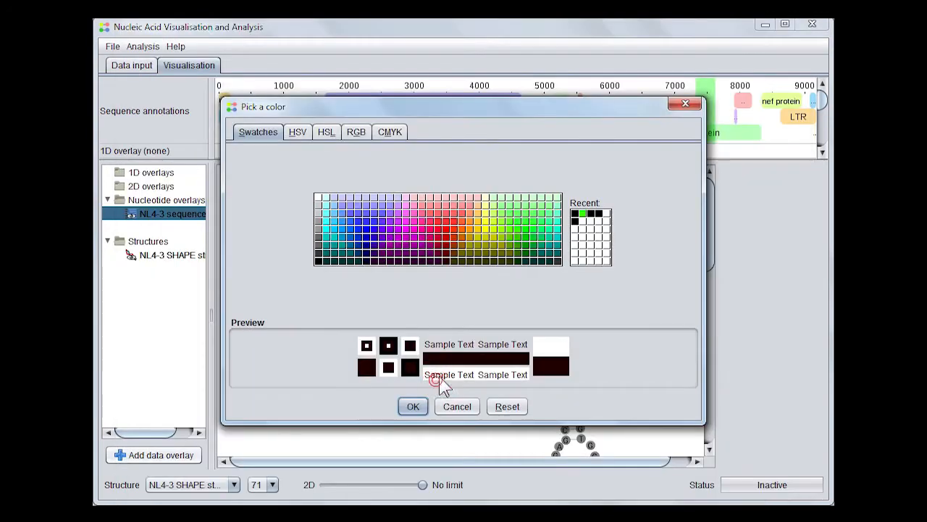
{"action": "left_click", "coordinate": [582, 213]}
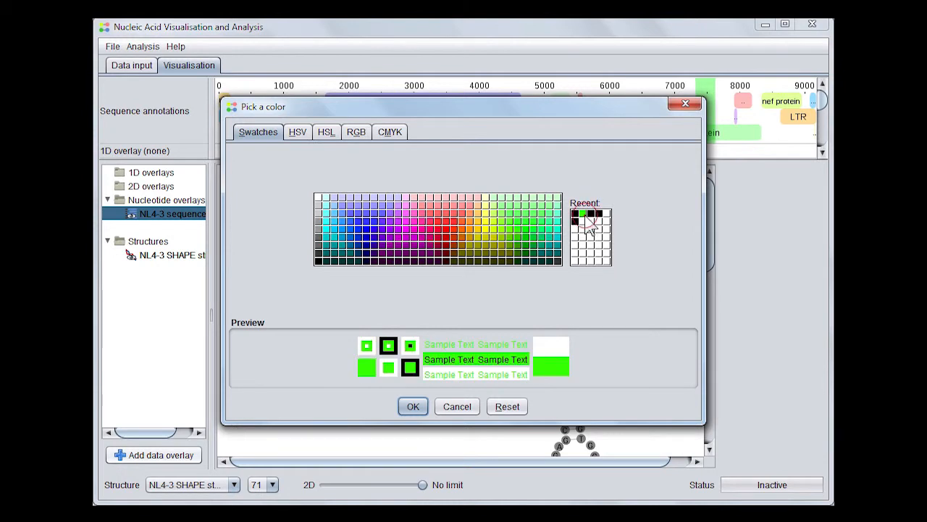
{"action": "left_click", "coordinate": [413, 404]}
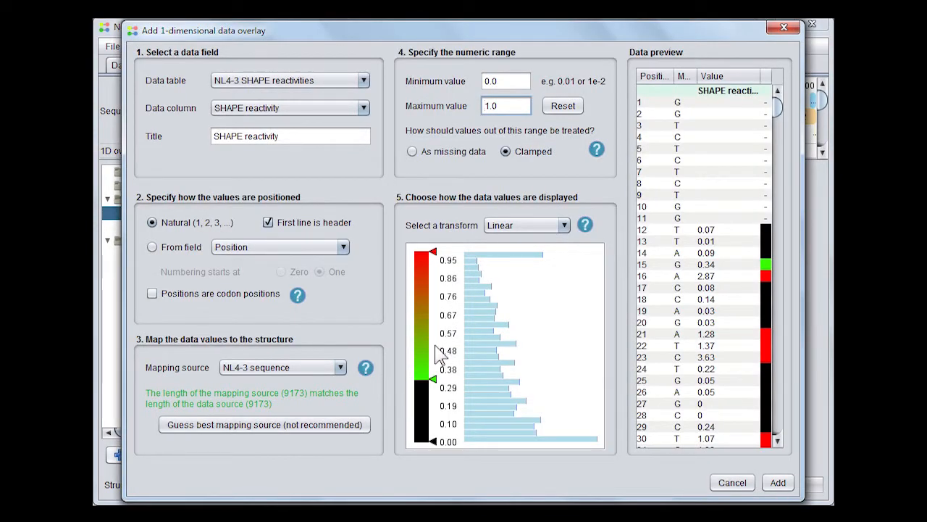
{"action": "left_click", "coordinate": [434, 346]}
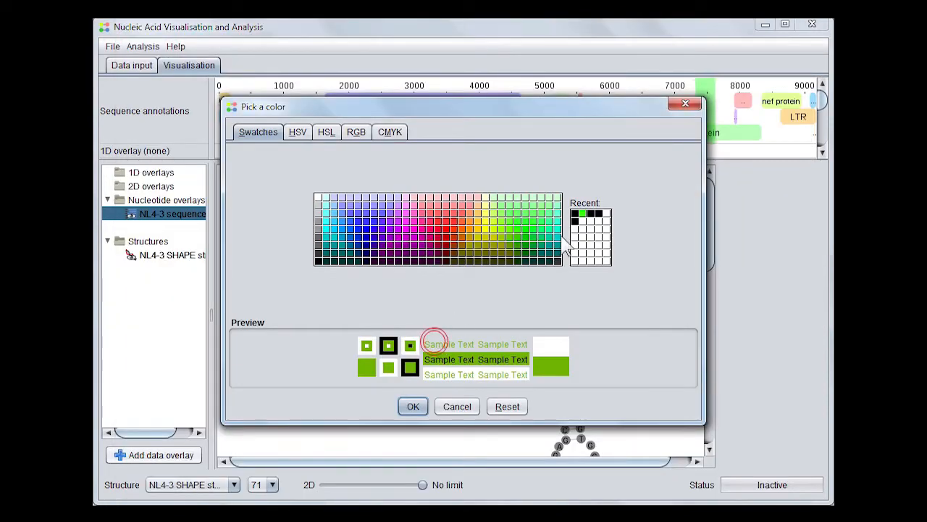
{"action": "left_click", "coordinate": [582, 214]}
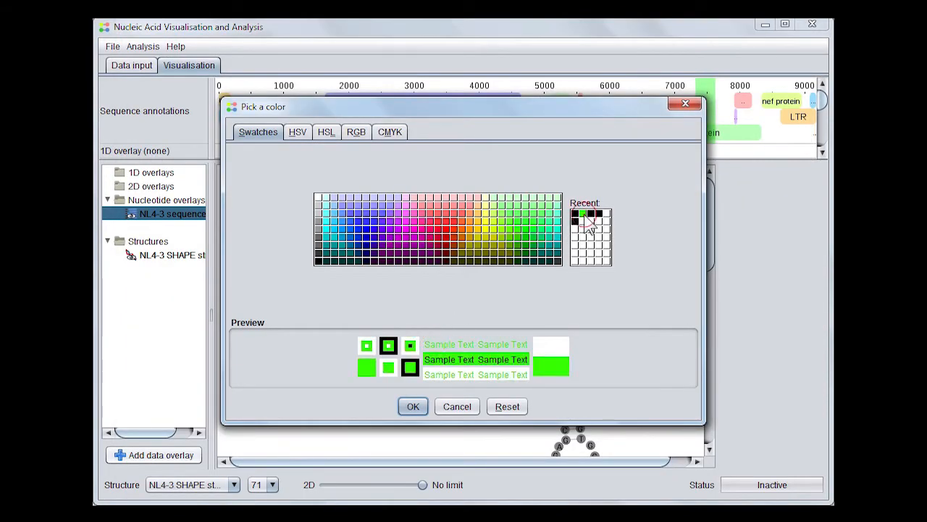
{"action": "left_click", "coordinate": [413, 407]}
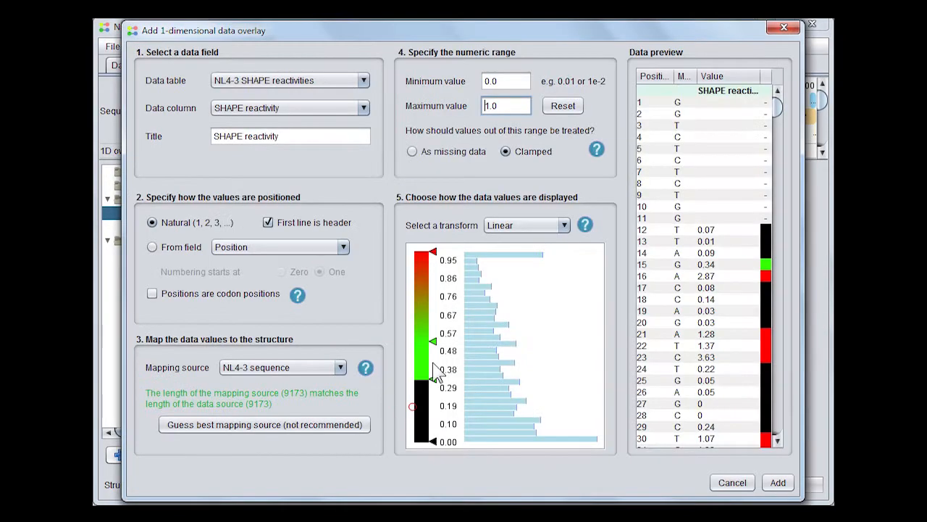
{"action": "double_click", "coordinate": [434, 326]}
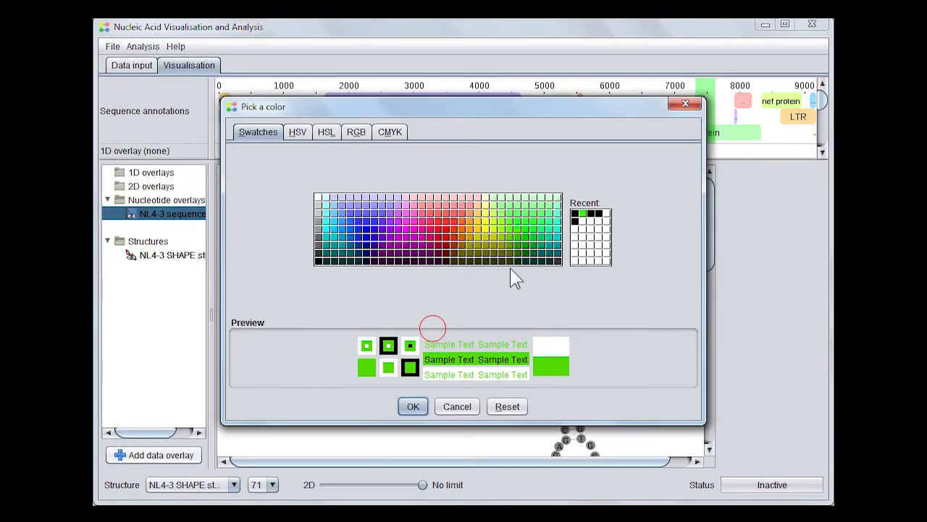
{"action": "left_click", "coordinate": [412, 406]}
Move the yellow stop to about 0.50, make the middle band yellow, and extend red down to 0.67
{"action": "left_click_drag", "start_coordinate": [435, 330], "coordinate": [434, 340]}
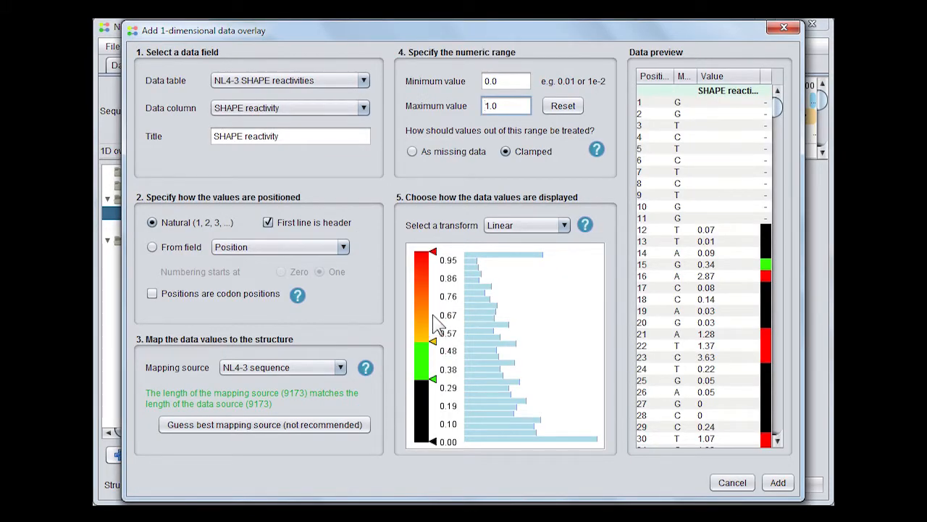
{"action": "double_click", "coordinate": [433, 311]}
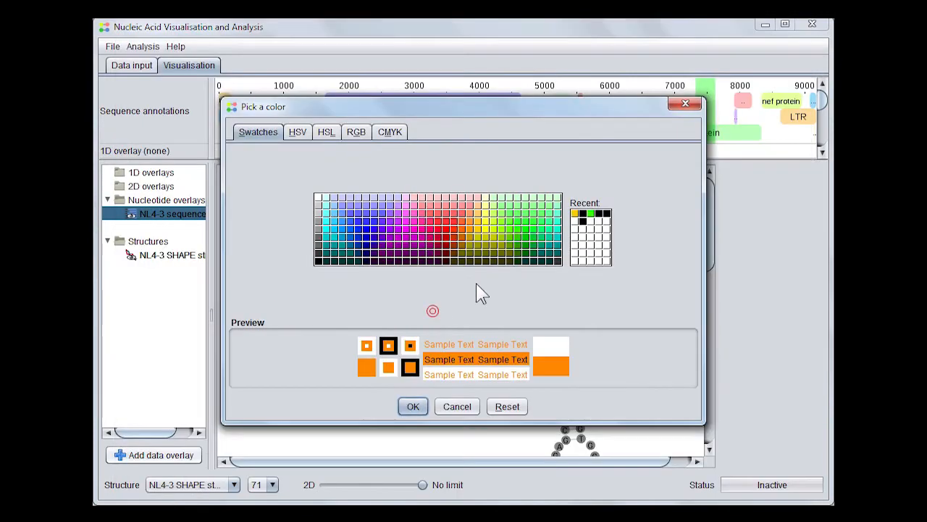
{"action": "left_click", "coordinate": [573, 214]}
{"action": "left_click", "coordinate": [413, 406]}
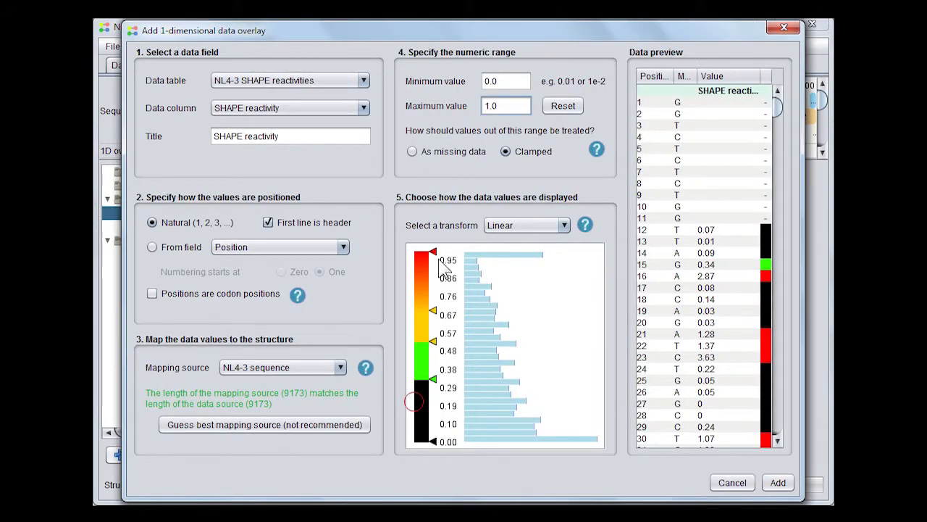
{"action": "left_click_drag", "start_coordinate": [432, 252], "coordinate": [440, 330]}
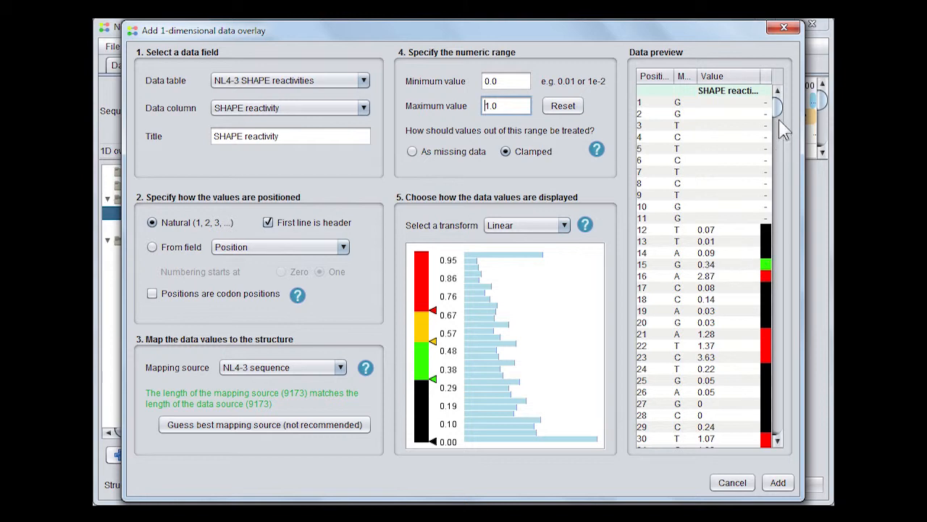
{"action": "left_click_drag", "start_coordinate": [778, 123], "coordinate": [779, 102]}
Add the SHAPE reactivity overlay and activate it under 1D overlays to colour the structure
{"action": "left_click", "coordinate": [775, 484]}
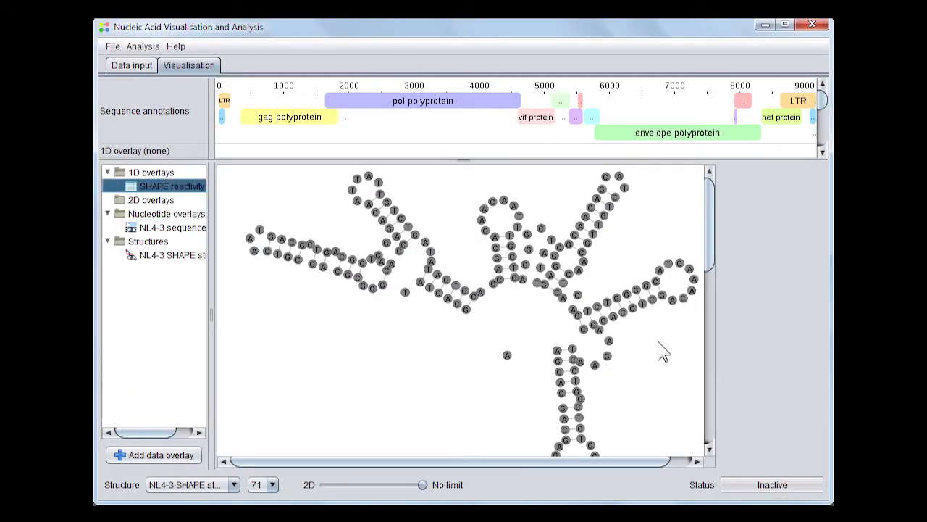
{"action": "right_click", "coordinate": [185, 190]}
{"action": "left_click", "coordinate": [193, 187]}
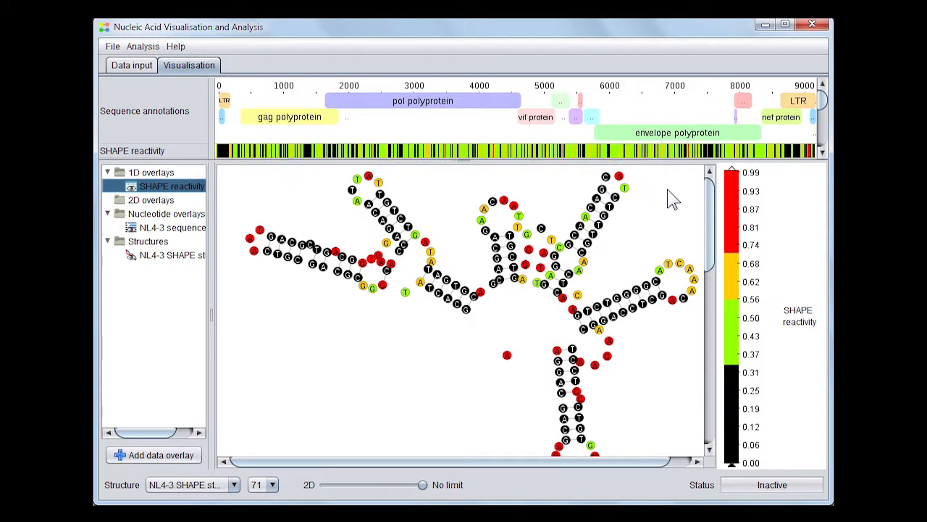
Highlight the region around position 7500 in the reactivity strip, then return to Data input
{"action": "left_click", "coordinate": [710, 132]}
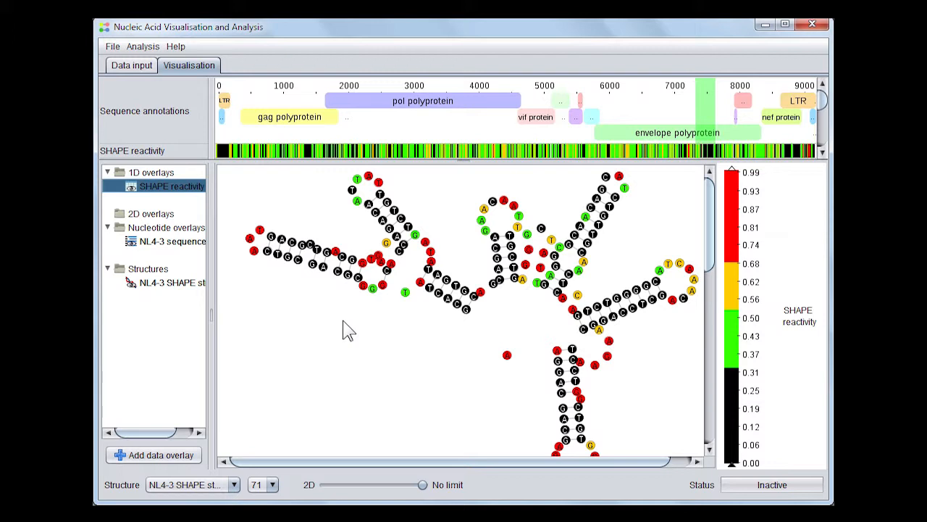
{"action": "left_click", "coordinate": [142, 71]}
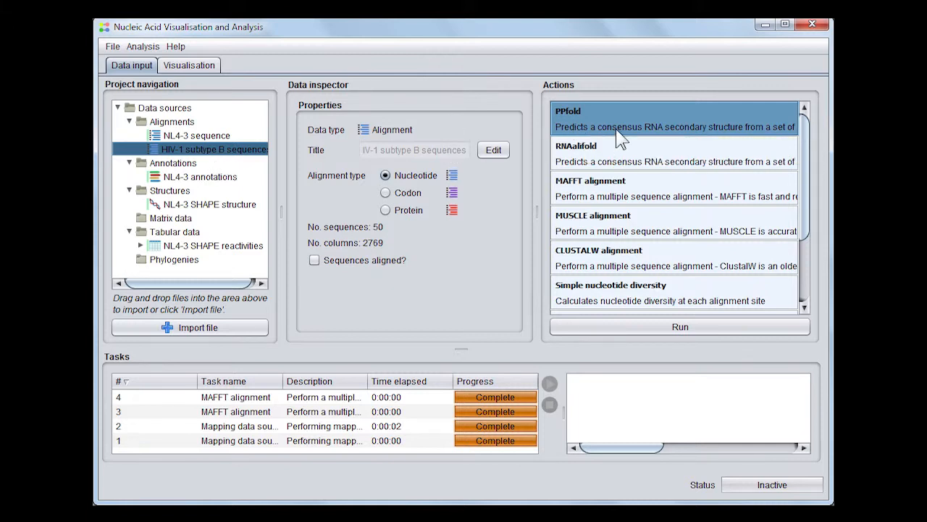
Decline PPfold on the unaligned subtype B sequences and bring up MAFFT settings with Automatic (--auto)
{"action": "left_click", "coordinate": [652, 327]}
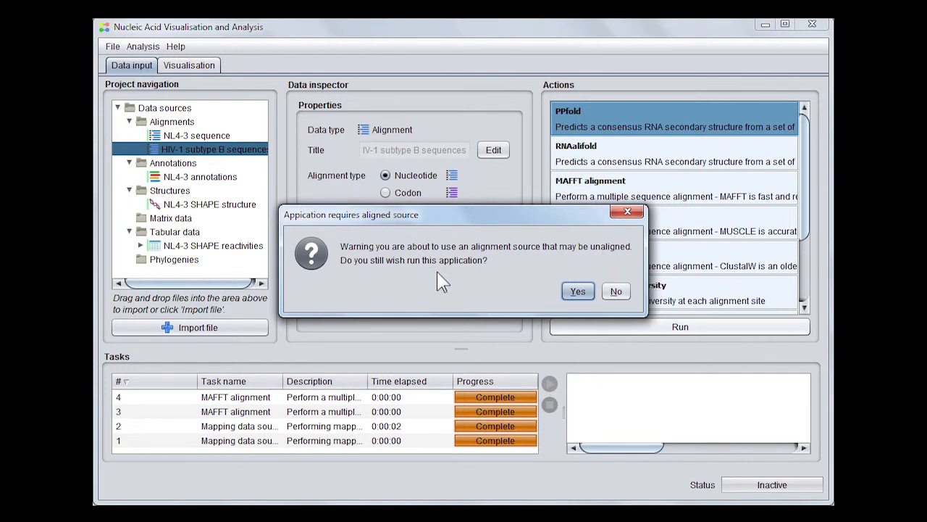
{"action": "left_click", "coordinate": [615, 291]}
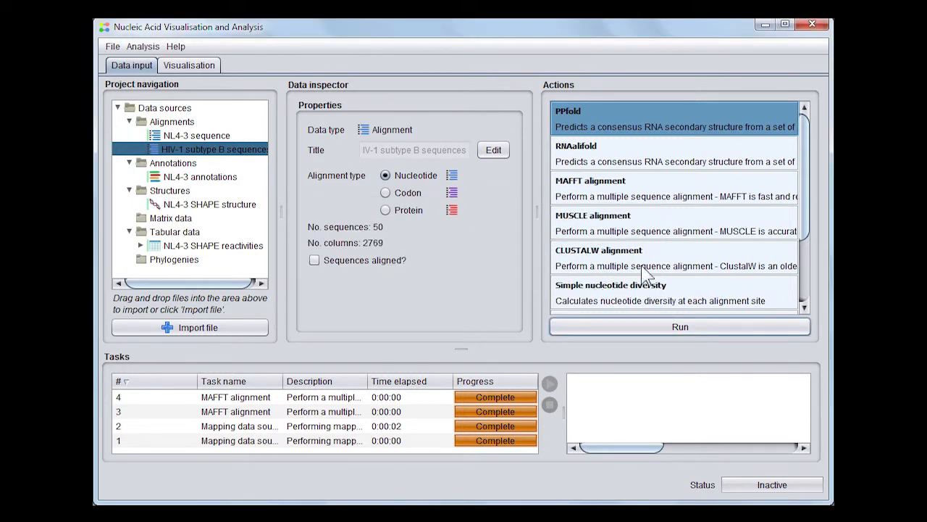
{"action": "left_click", "coordinate": [609, 196]}
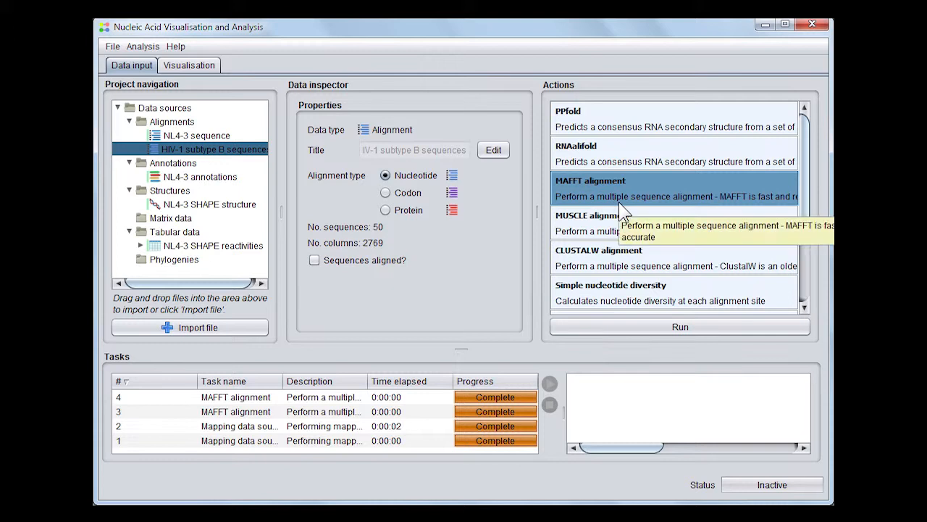
{"action": "left_click", "coordinate": [643, 331]}
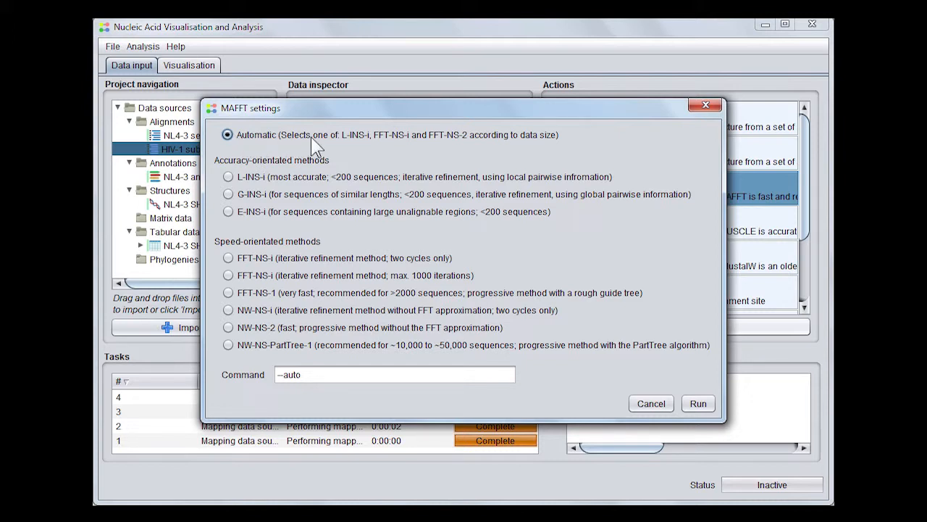
Align with Automatic MAFFT and select the new 'sequences_mafft_aligned' alignment (50 sequences, 2970 columns)
{"action": "left_click", "coordinate": [699, 403]}
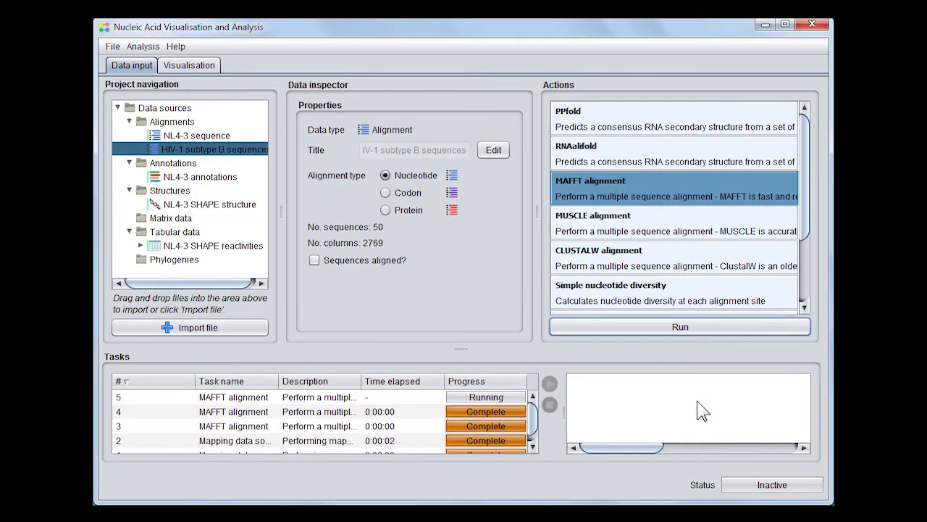
{"action": "left_click", "coordinate": [353, 206]}
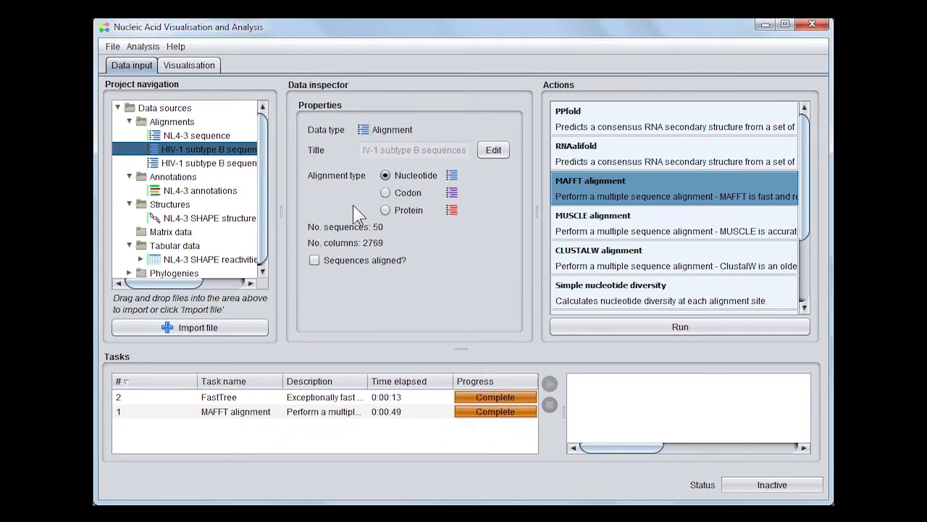
{"action": "left_click", "coordinate": [232, 165]}
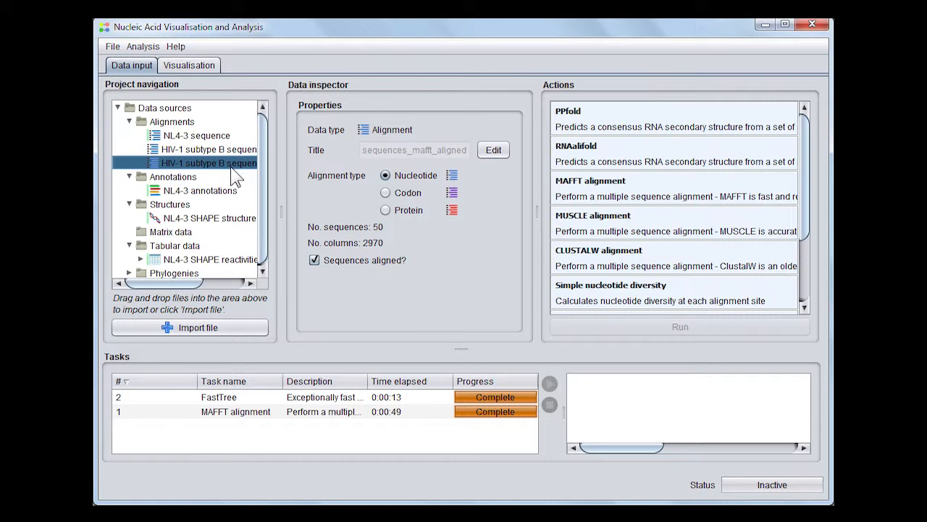
Run PPfold with the existing phylogenetic tree and inspect the '…mafft_aligned_ppfold' structure and matrix
{"action": "left_click", "coordinate": [634, 114]}
{"action": "left_click", "coordinate": [632, 329]}
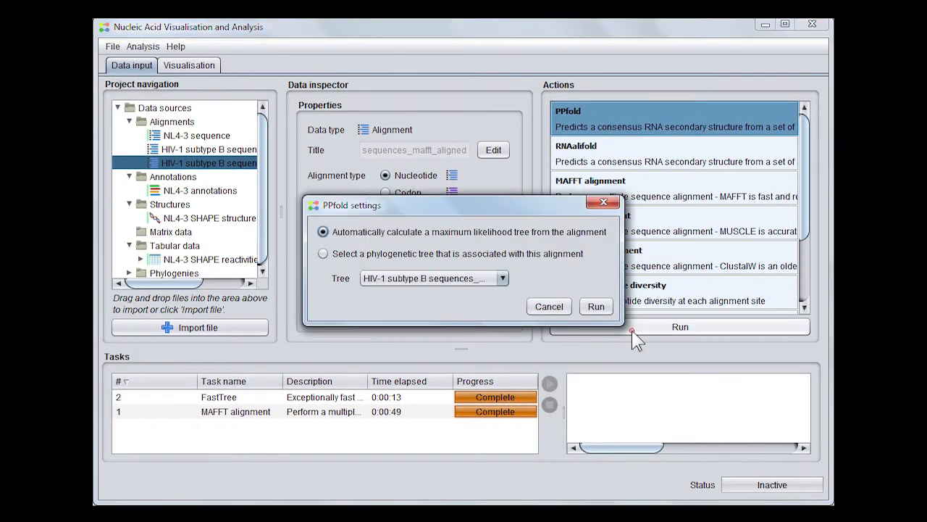
{"action": "left_click", "coordinate": [475, 255]}
{"action": "left_click", "coordinate": [596, 307]}
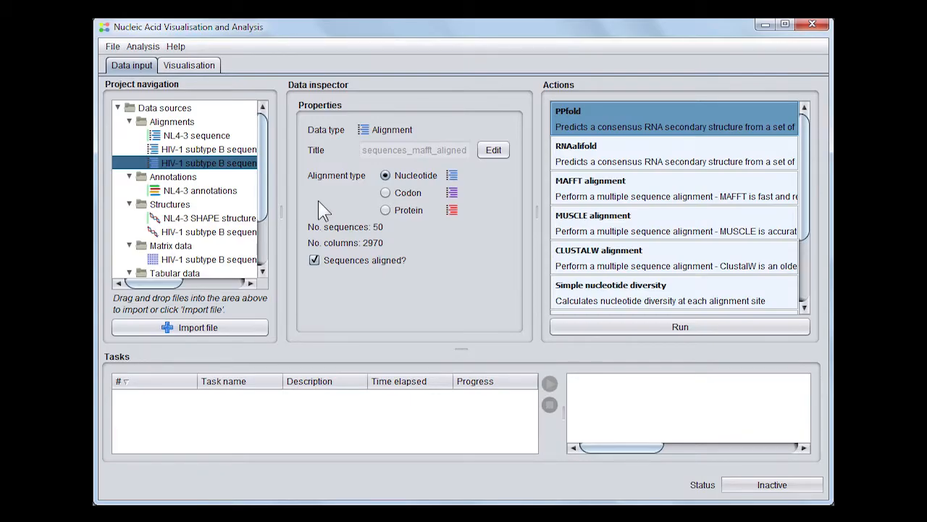
{"action": "left_click", "coordinate": [237, 233]}
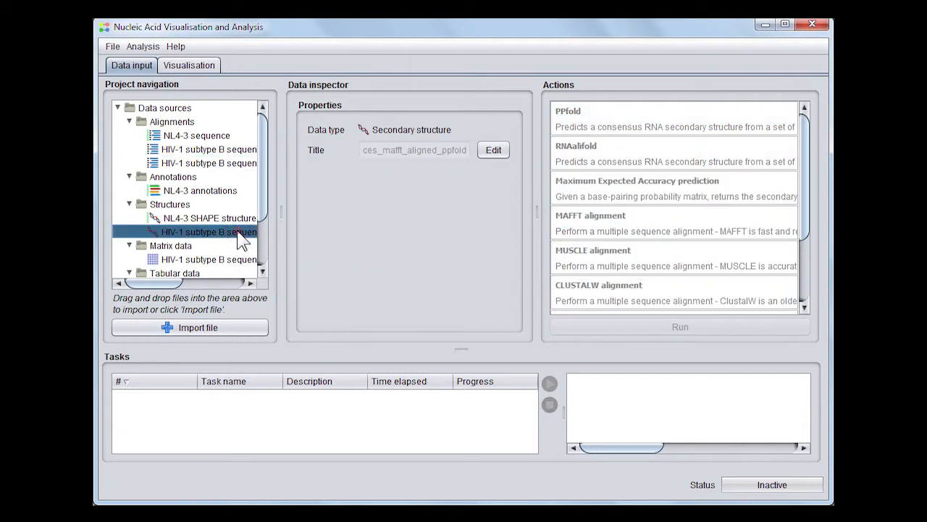
{"action": "left_click", "coordinate": [223, 262]}
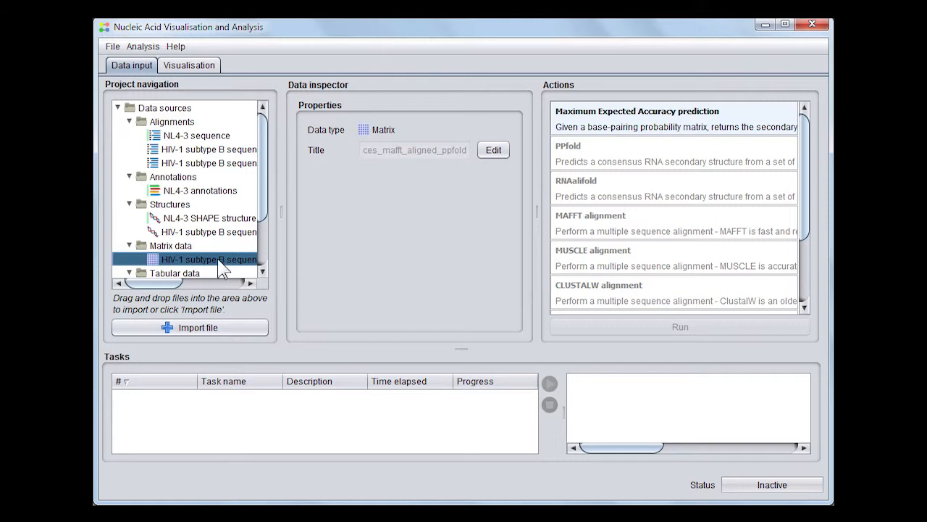
Start a 2D data overlay in Visualisation using the PPfold pairing-probability matrix
{"action": "left_click", "coordinate": [190, 66]}
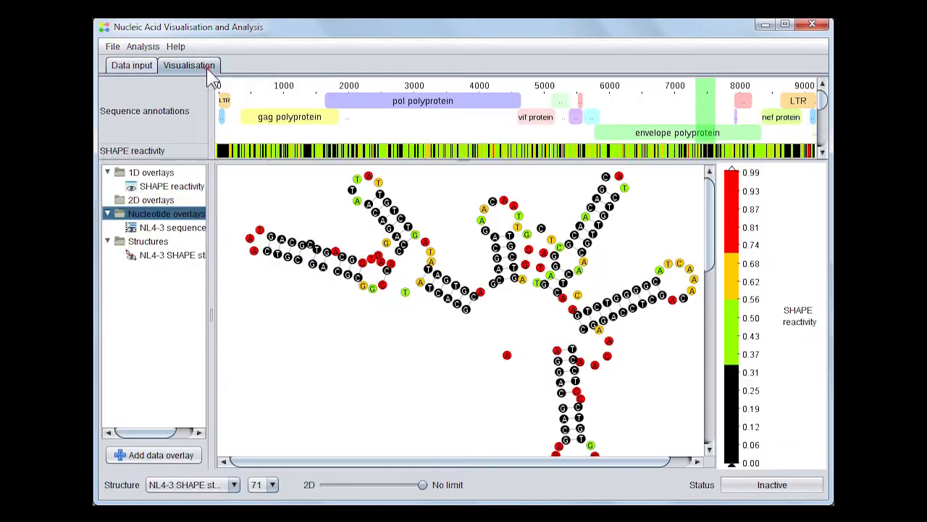
{"action": "left_click", "coordinate": [160, 455]}
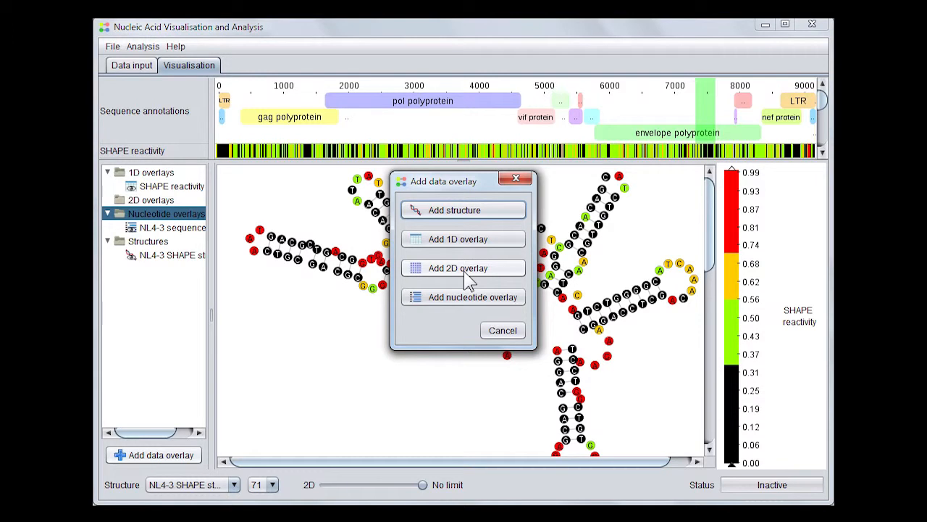
{"action": "left_click", "coordinate": [464, 269]}
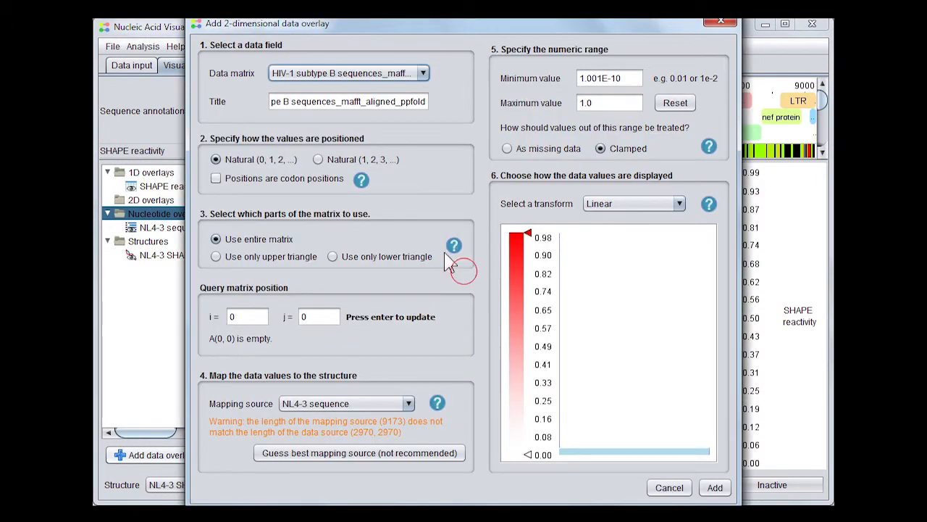
{"action": "mouse_move", "coordinate": [454, 250]}
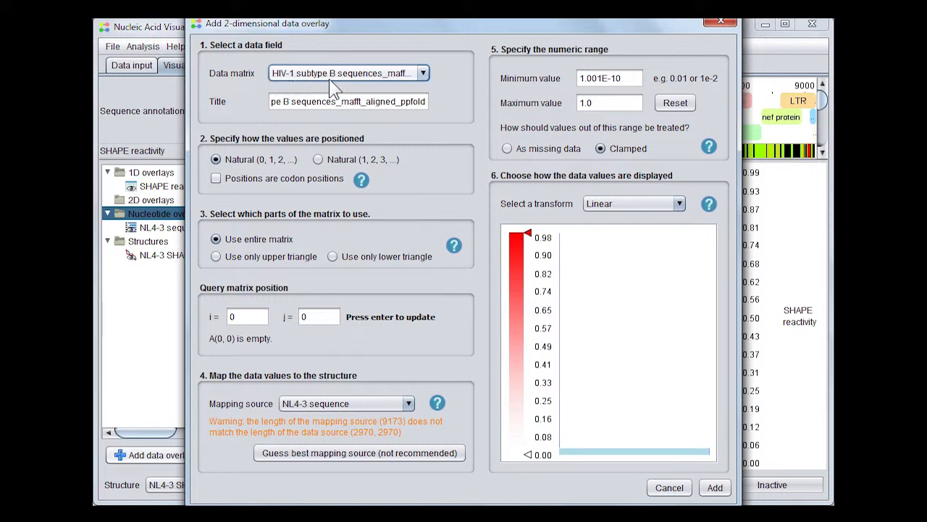
{"action": "left_click", "coordinate": [426, 74]}
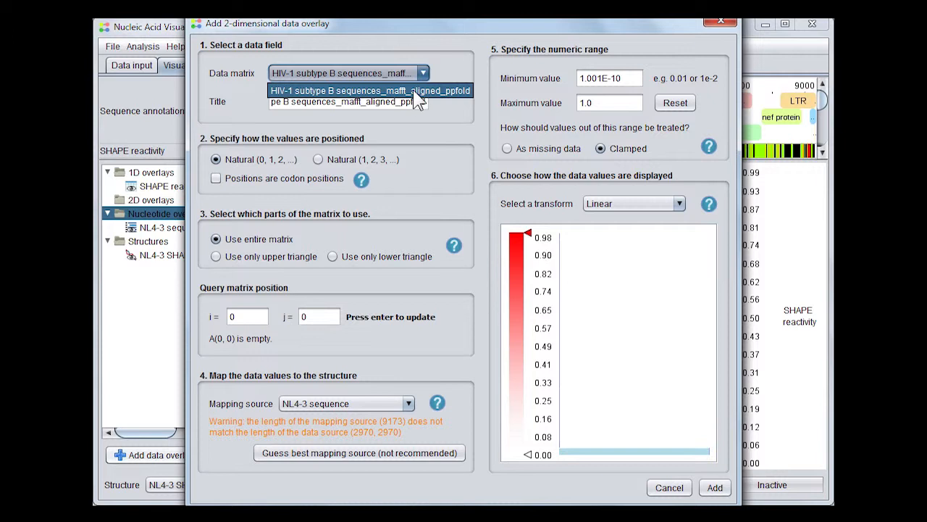
{"action": "left_click", "coordinate": [419, 93]}
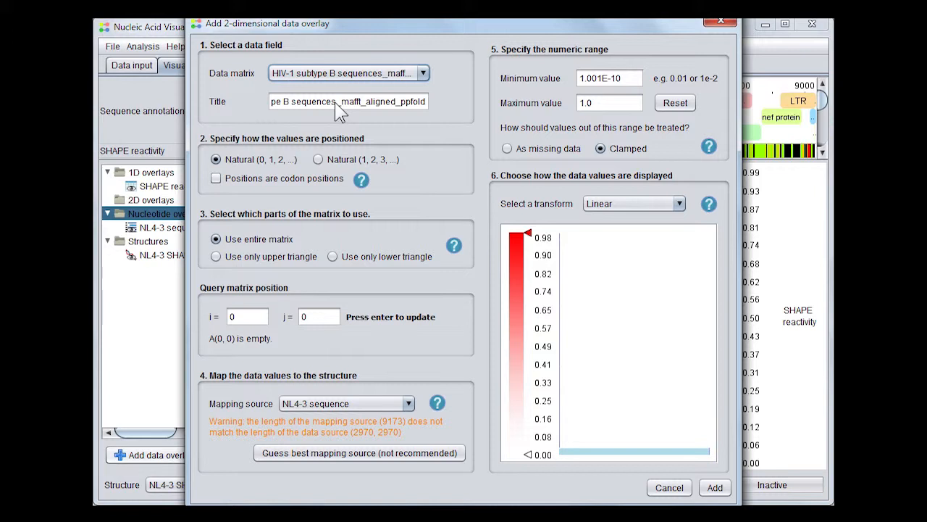
Retitle the overlay 'HIV-1 subtype B pairing probabilities'
{"action": "left_click_drag", "start_coordinate": [335, 102], "coordinate": [462, 103]}
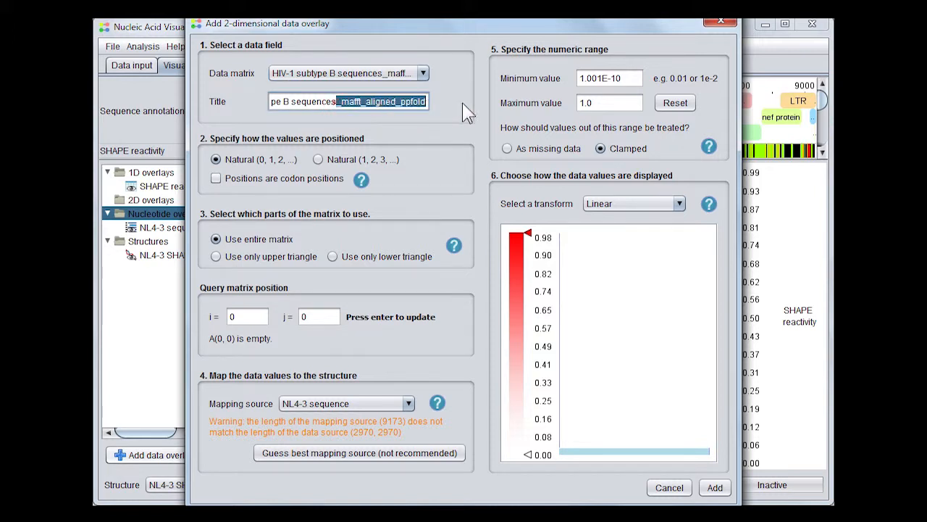
{"action": "key", "text": "Delete"}
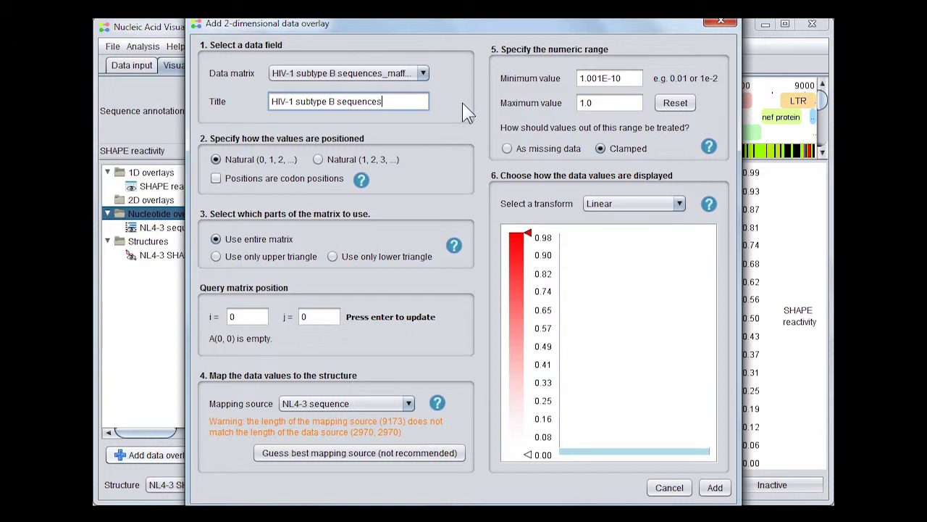
{"action": "key", "text": "BackSpace"}
{"action": "key", "text": "BackSpace"}
{"action": "key", "text": "BackSpace"}
{"action": "key", "text": "BackSpace"}
{"action": "key", "text": "BackSpace"}
{"action": "key", "text": "BackSpace"}
{"action": "key", "text": "BackSpace"}
{"action": "key", "text": "BackSpace"}
{"action": "key", "text": "BackSpace"}
{"action": "type", "text": "pairing probabilities"}
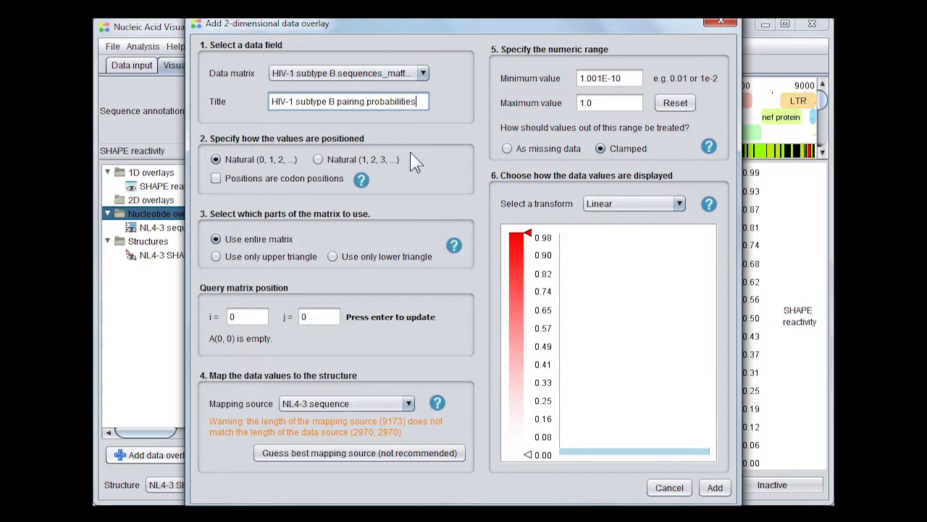
Add the overlay using the upper triangle only, mafft_aligned mapping, minimum 0.01, out-of-range as missing
{"action": "left_click", "coordinate": [216, 258]}
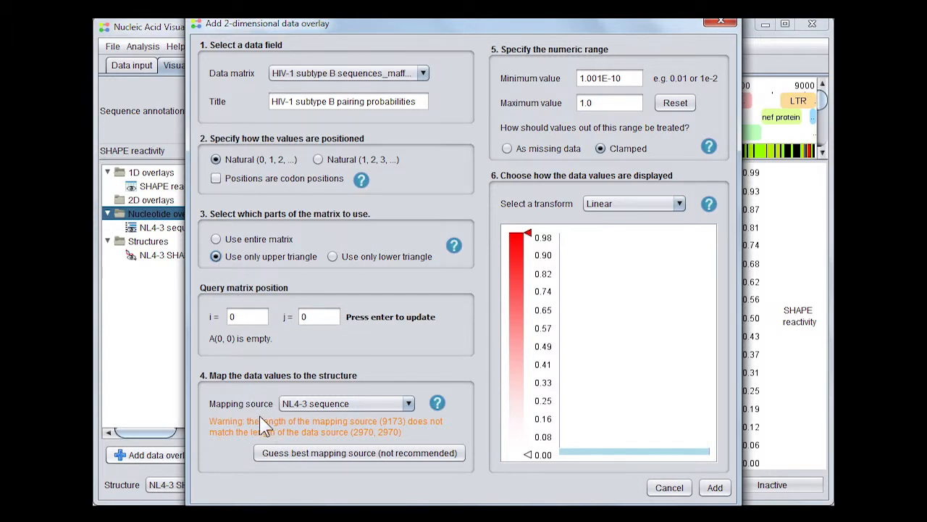
{"action": "left_click", "coordinate": [409, 404]}
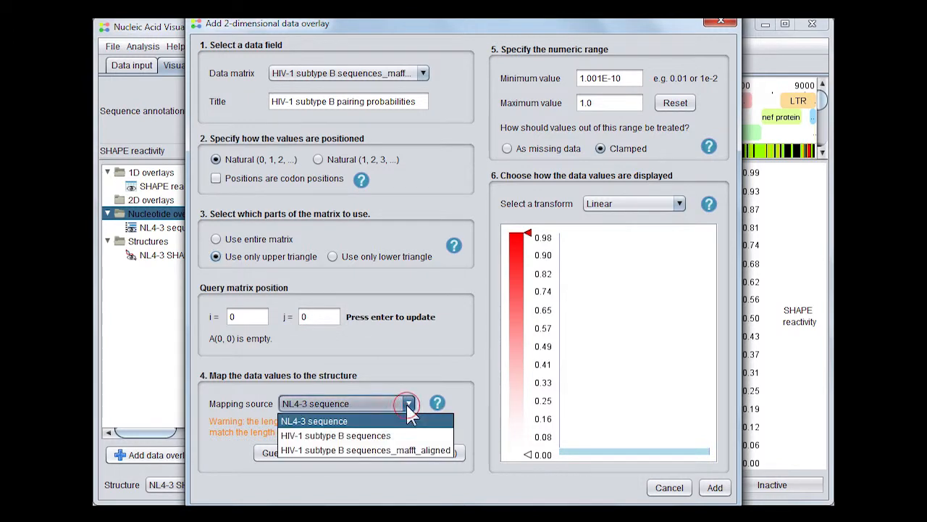
{"action": "left_click", "coordinate": [378, 451]}
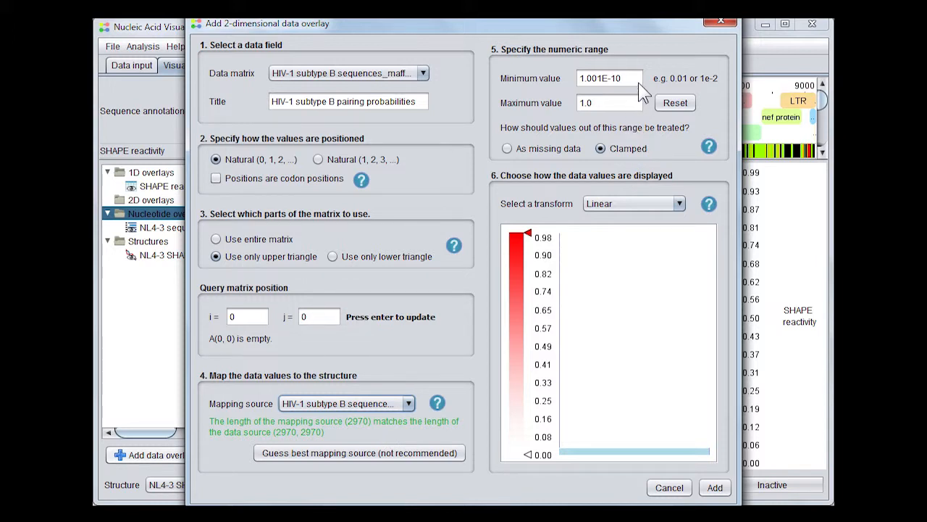
{"action": "mouse_move", "coordinate": [638, 82]}
{"action": "left_mouse_down"}
{"action": "mouse_move", "coordinate": [607, 82]}
{"action": "mouse_move", "coordinate": [634, 78]}
{"action": "left_mouse_up"}
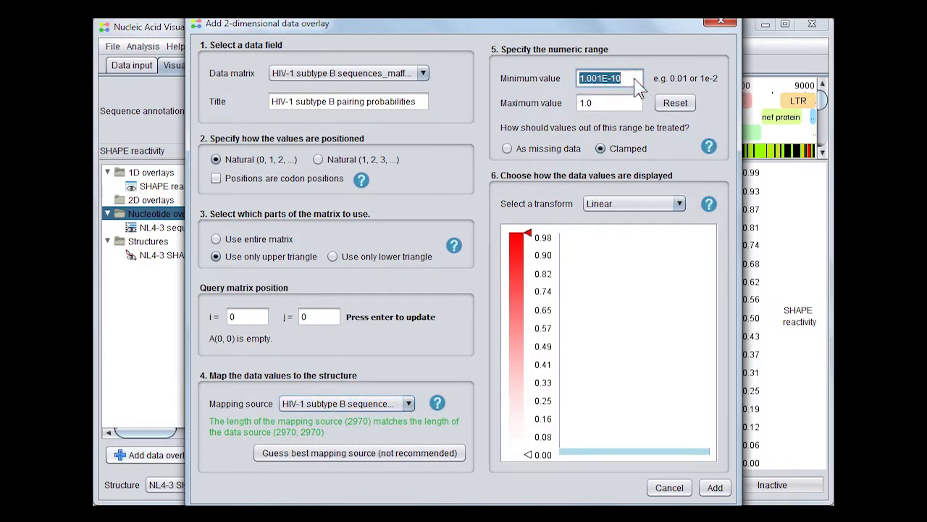
{"action": "type", "text": "0.01"}
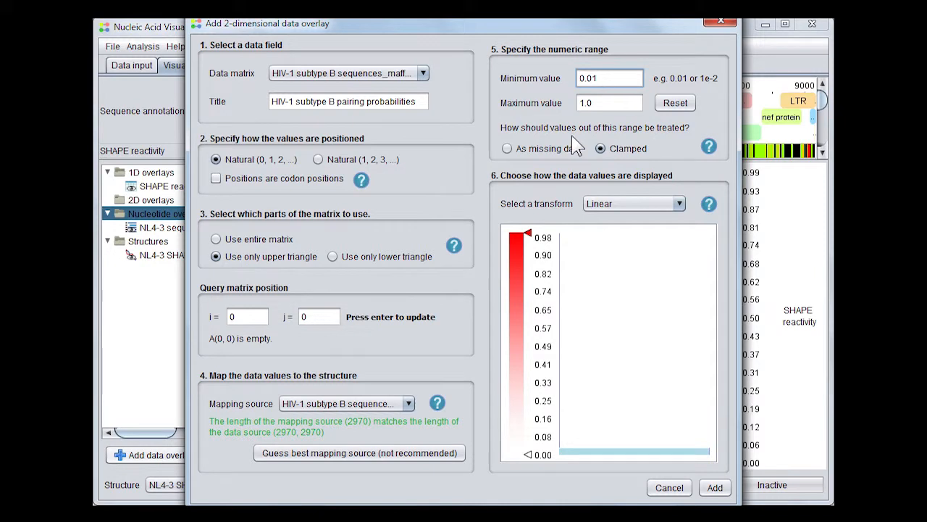
{"action": "left_click", "coordinate": [540, 155]}
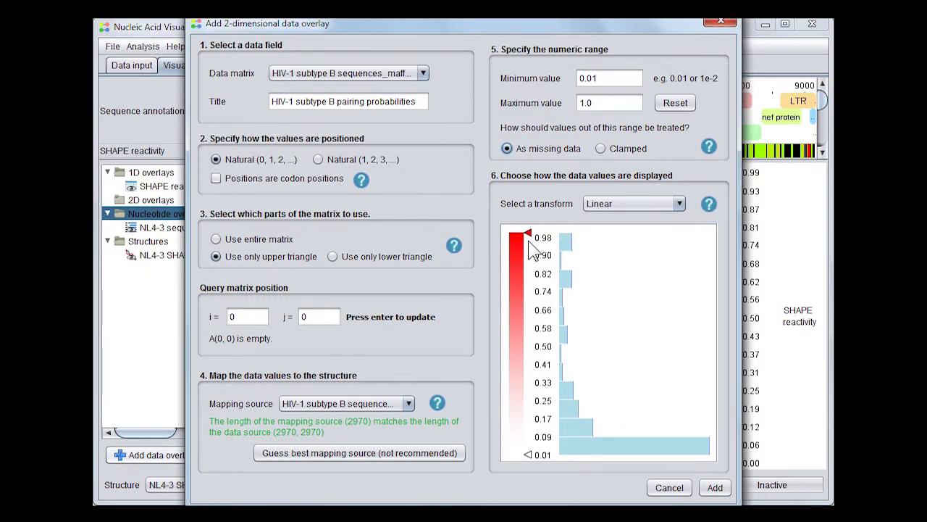
{"action": "left_click", "coordinate": [715, 488]}
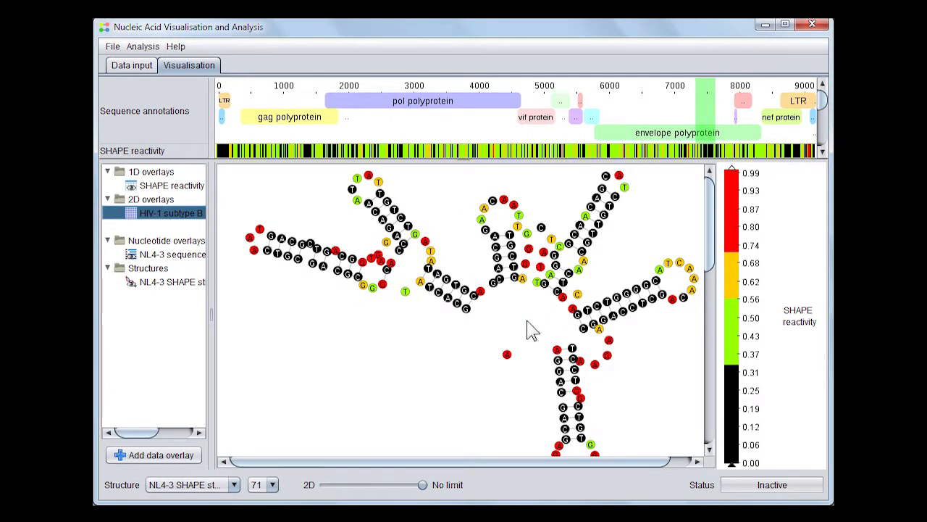
View the pairing-probability overlay as red arcs on the NL4-3 structure and test the 2D limit slider
{"action": "right_click", "coordinate": [161, 215]}
{"action": "left_click", "coordinate": [176, 225]}
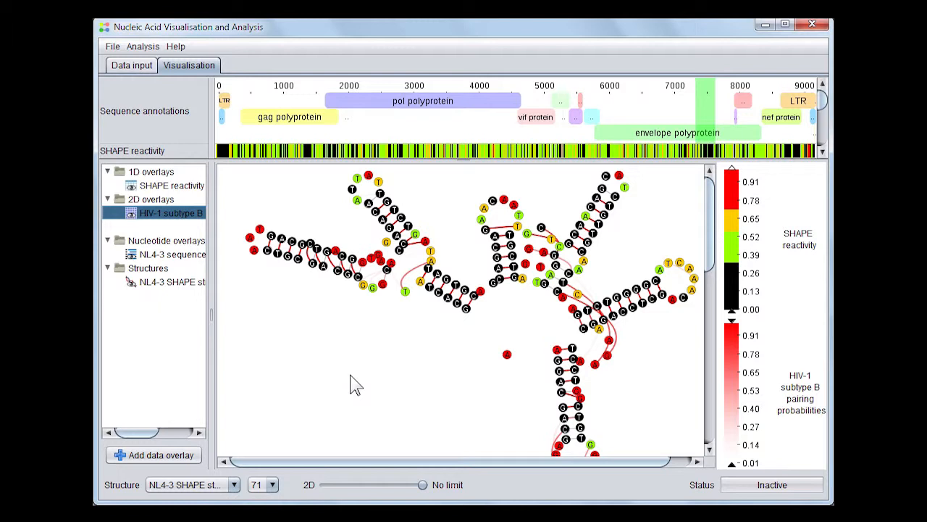
{"action": "mouse_move", "coordinate": [408, 289]}
{"action": "mouse_move", "coordinate": [512, 283]}
{"action": "mouse_move", "coordinate": [612, 338]}
{"action": "left_click_drag", "start_coordinate": [424, 492], "coordinate": [331, 491]}
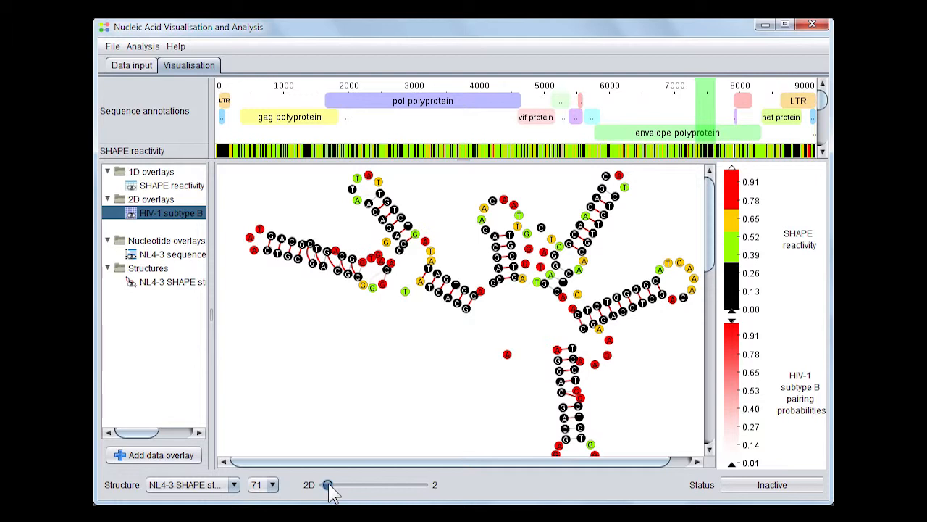
{"action": "left_click_drag", "start_coordinate": [329, 491], "coordinate": [443, 495]}
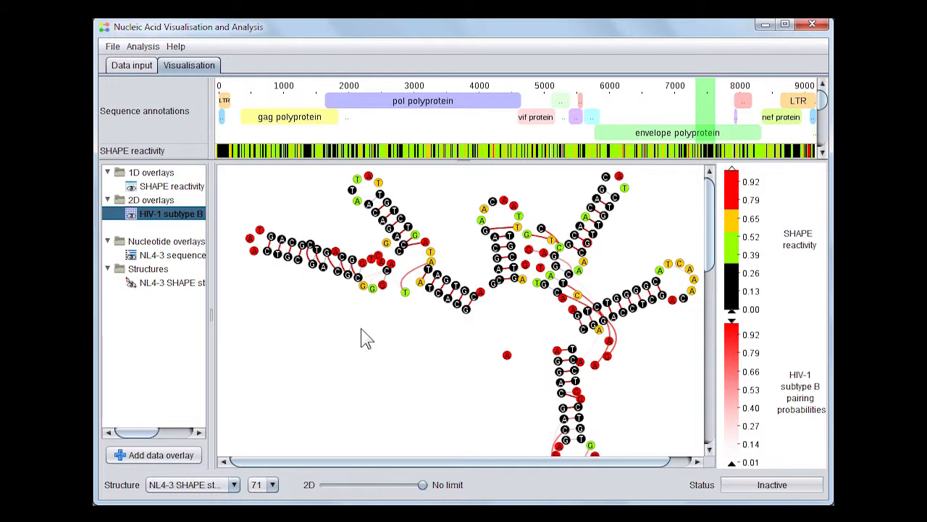
Add a nucleotide overlay from the mafft_aligned subtype B sequences and view it on the structure
{"action": "left_click", "coordinate": [145, 458]}
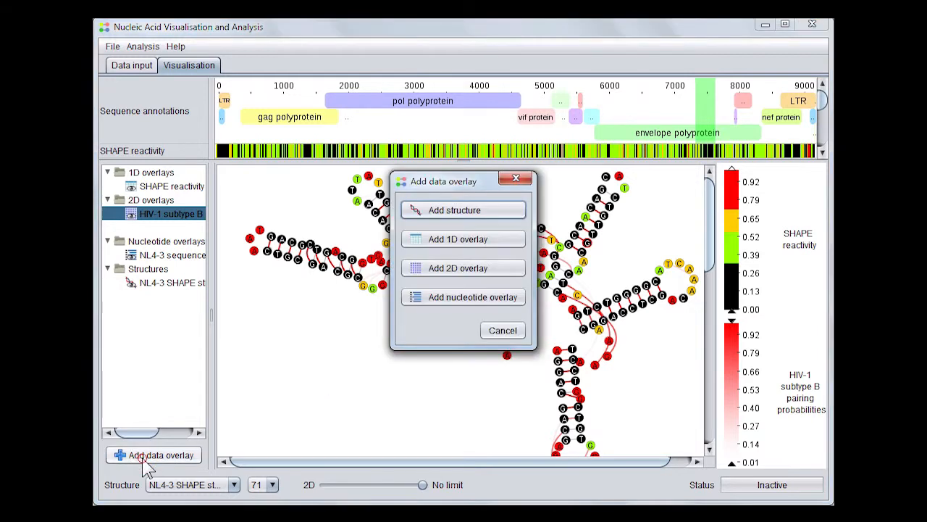
{"action": "left_click", "coordinate": [463, 299]}
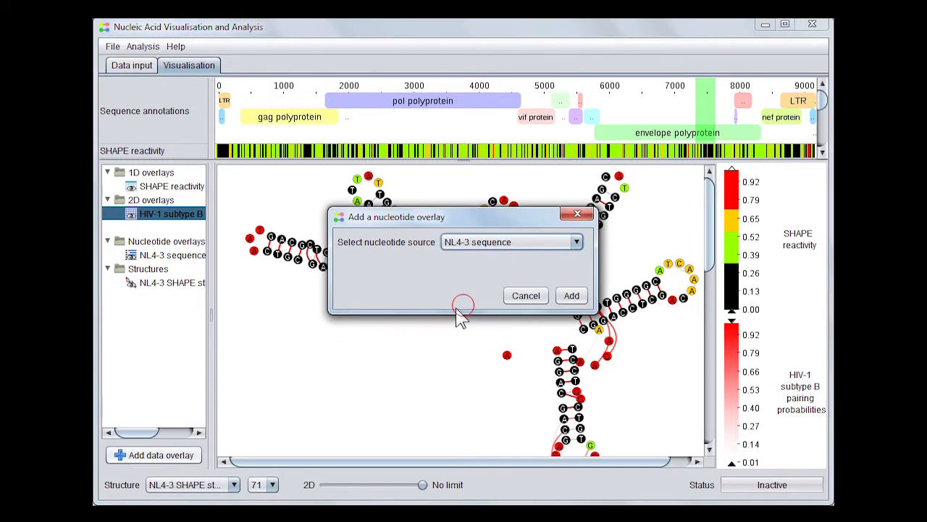
{"action": "left_click", "coordinate": [548, 242]}
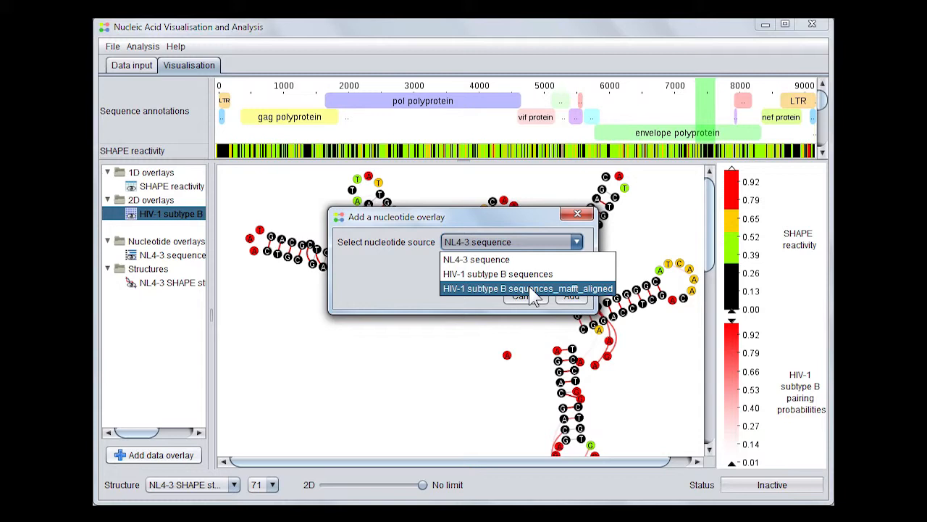
{"action": "left_click", "coordinate": [534, 289]}
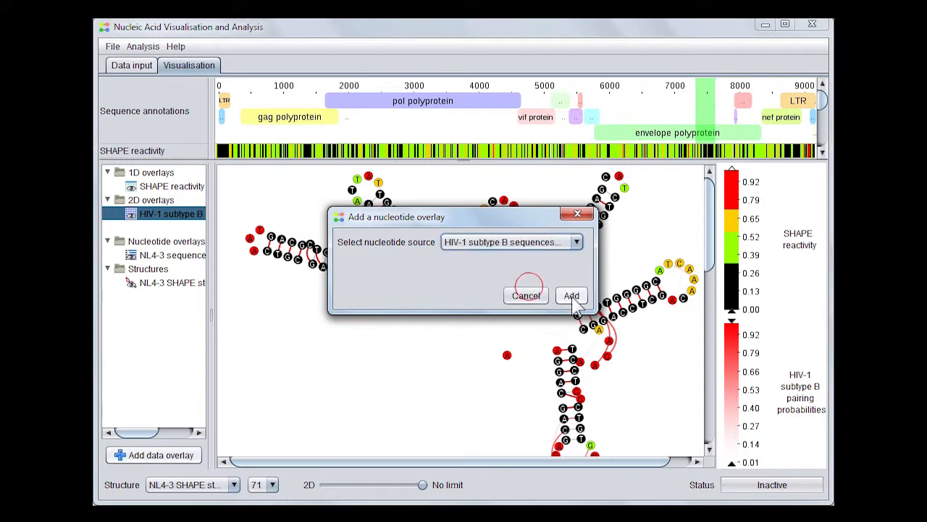
{"action": "left_click", "coordinate": [572, 298]}
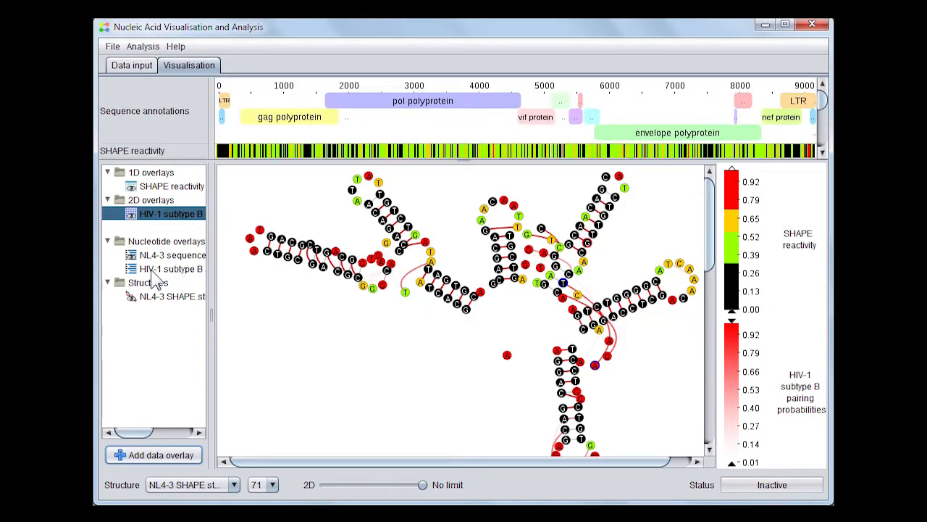
{"action": "right_click", "coordinate": [154, 273]}
{"action": "left_click", "coordinate": [166, 278]}
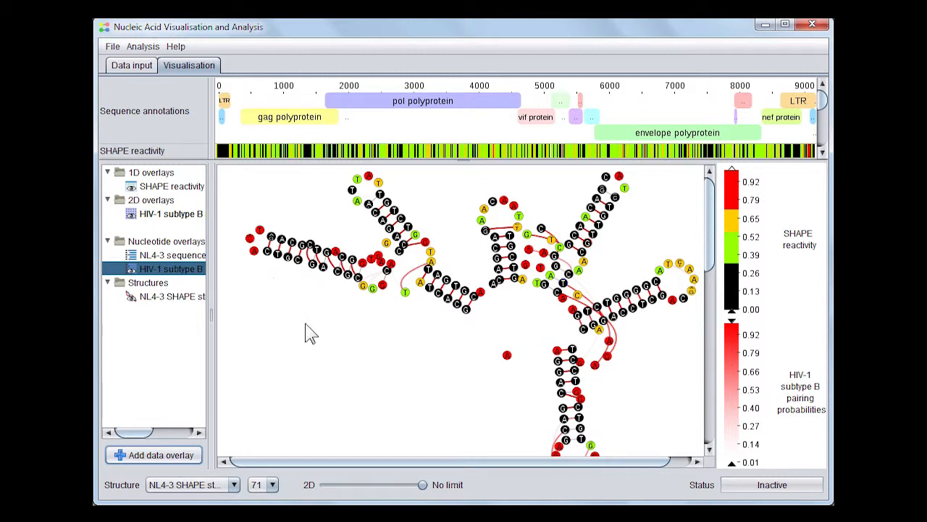
{"action": "scroll", "coordinate": [311, 342], "scroll_direction": "up", "scroll_amount": 4}
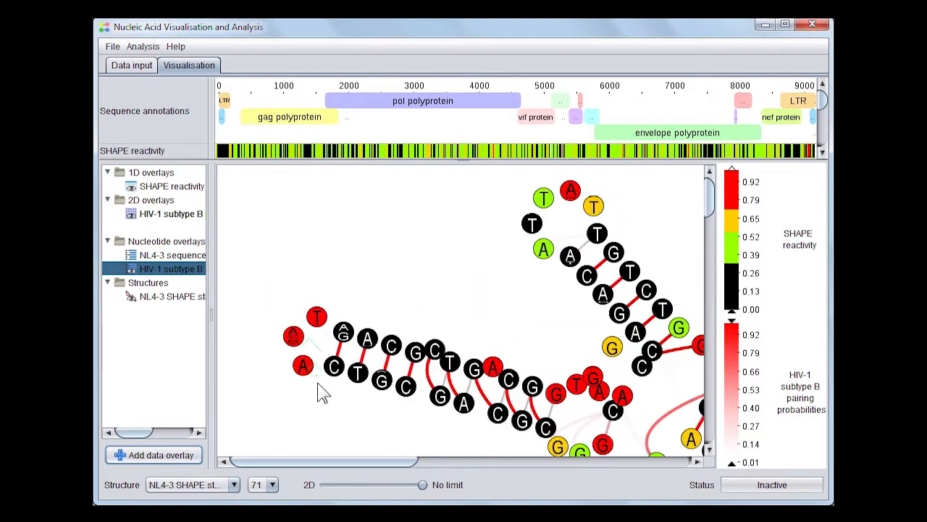
{"action": "mouse_move", "coordinate": [299, 349]}
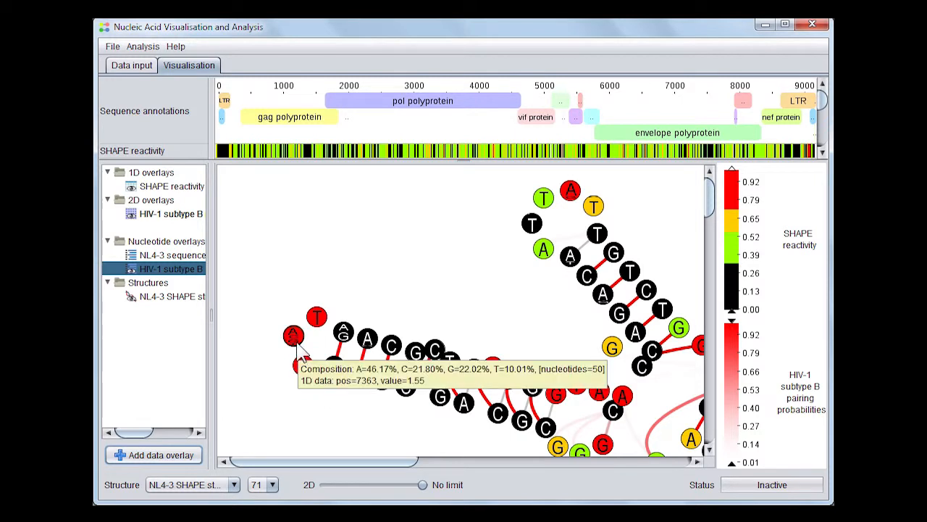
{"action": "mouse_move", "coordinate": [337, 346]}
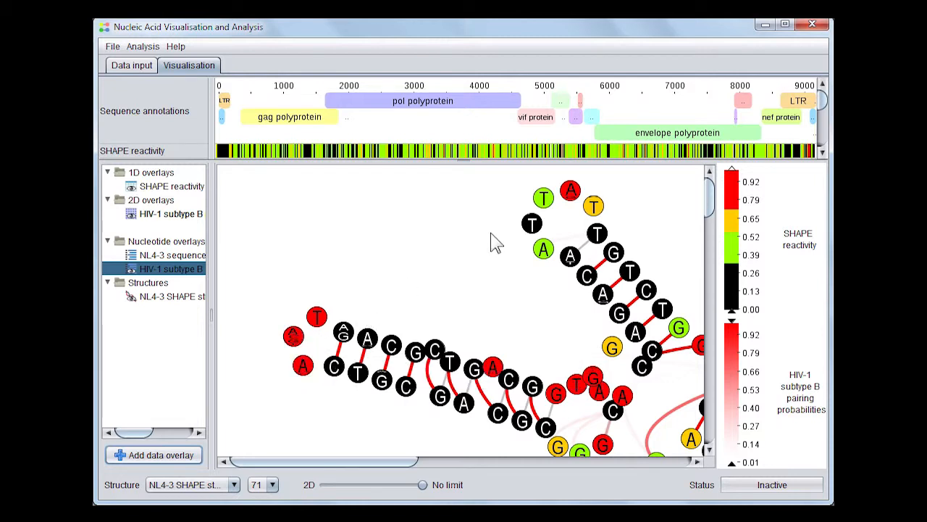
{"action": "mouse_move", "coordinate": [568, 202]}
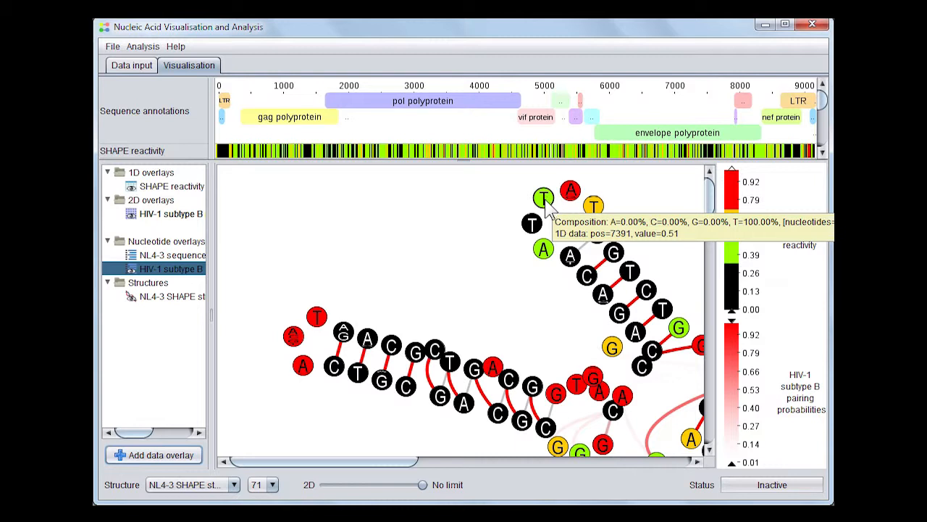
{"action": "scroll", "coordinate": [458, 292], "scroll_direction": "down", "scroll_amount": 4}
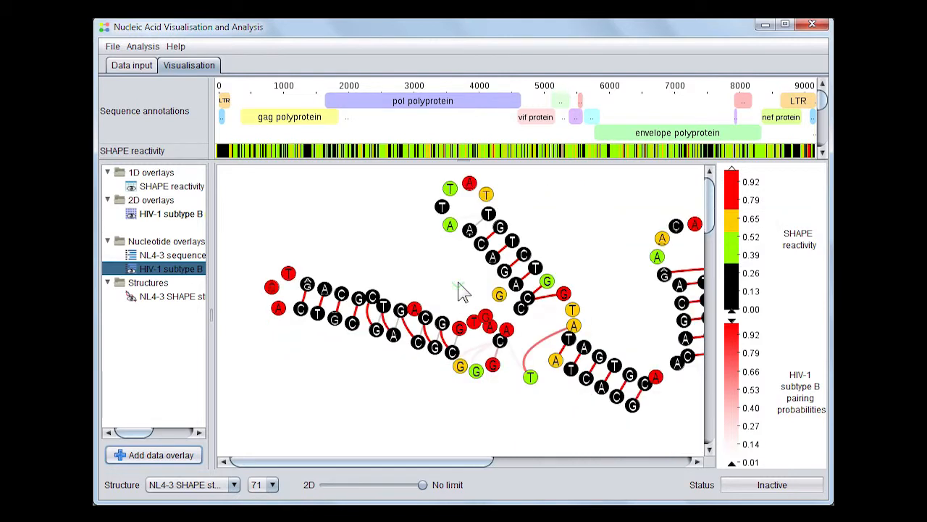